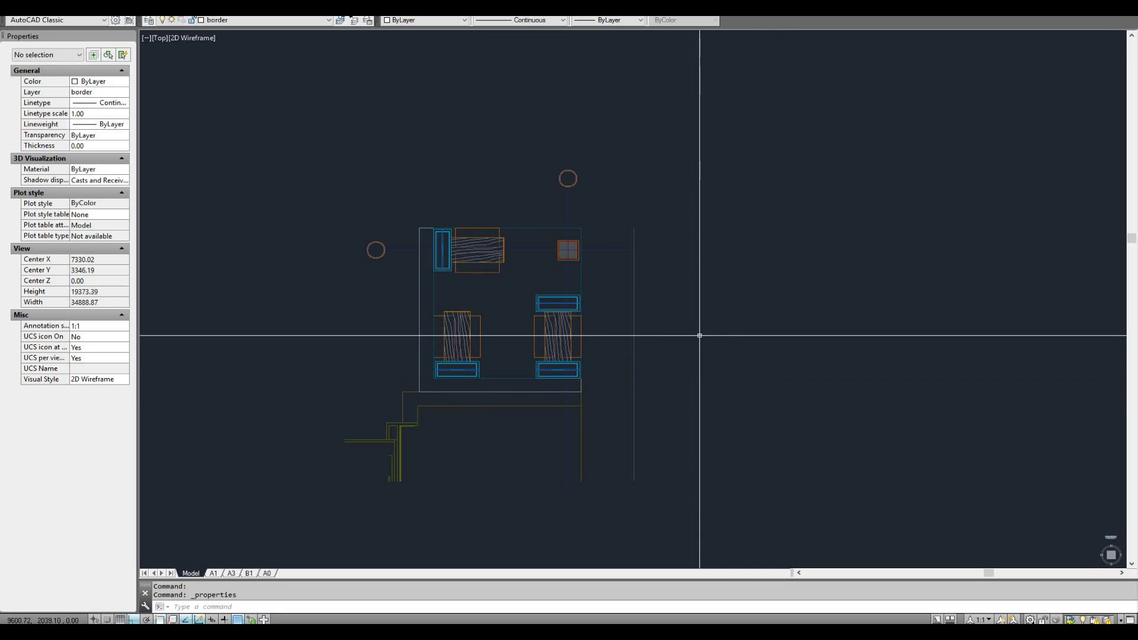
# - Check in File Explorer that 1632-SK1.dwg is 10,308 KB
pyautogui.scroll(-2, 699, 342)
pyautogui.scroll(2, 667, 338)
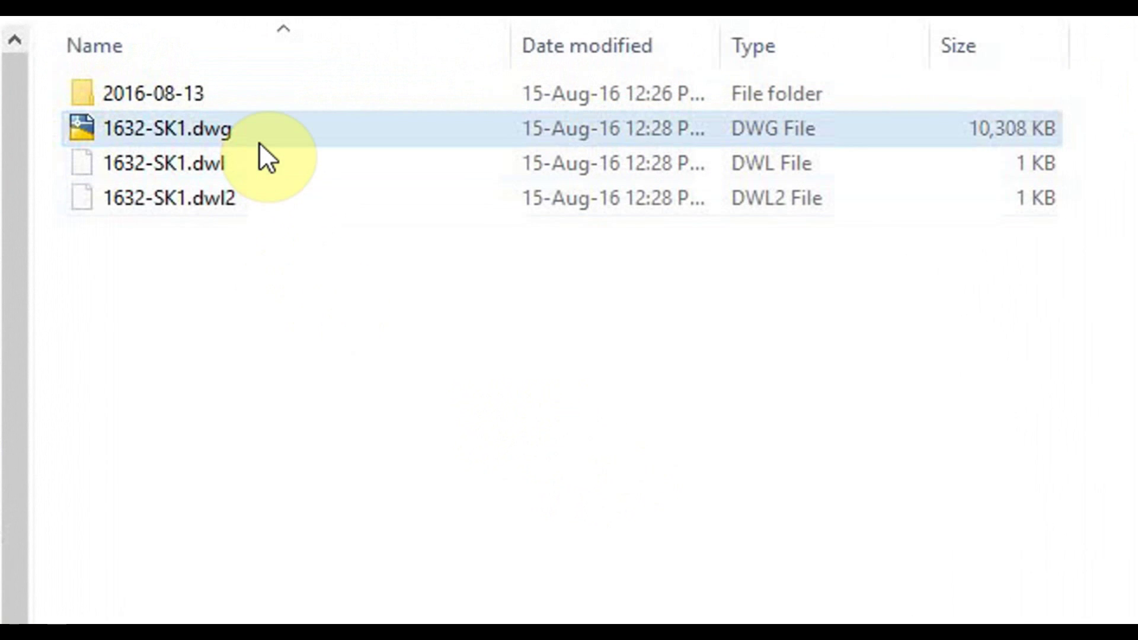
pyautogui.click(251, 134)
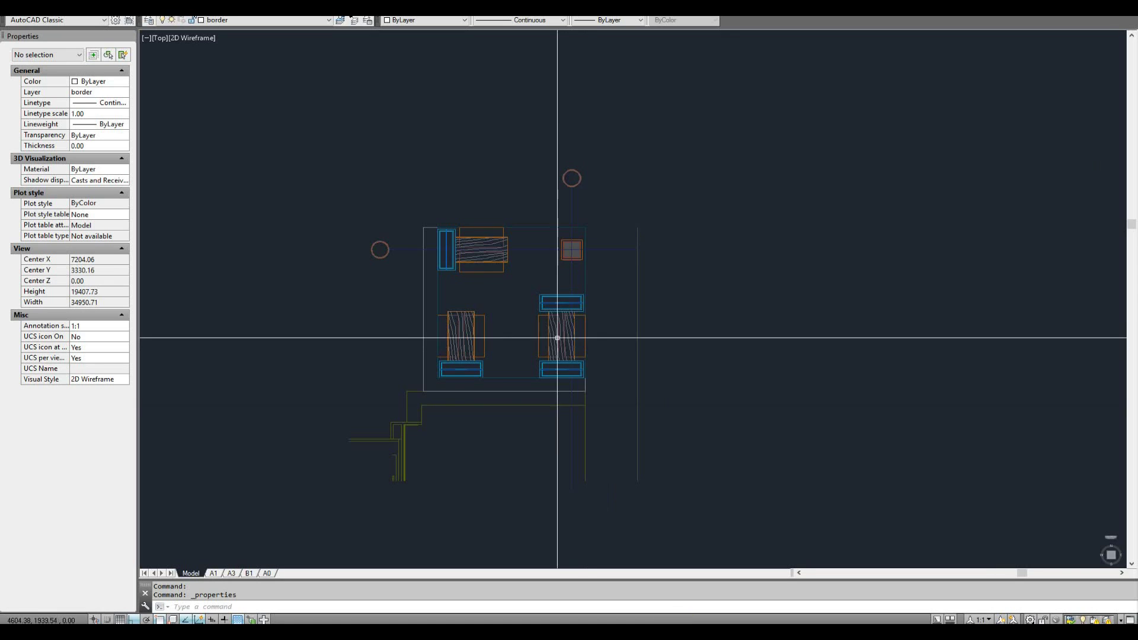
# - Review the A1, A3, B1 and A0 layout tabs, then return to model space
pyautogui.scroll(-1, 549, 338)
pyautogui.scroll(2, 447, 328)
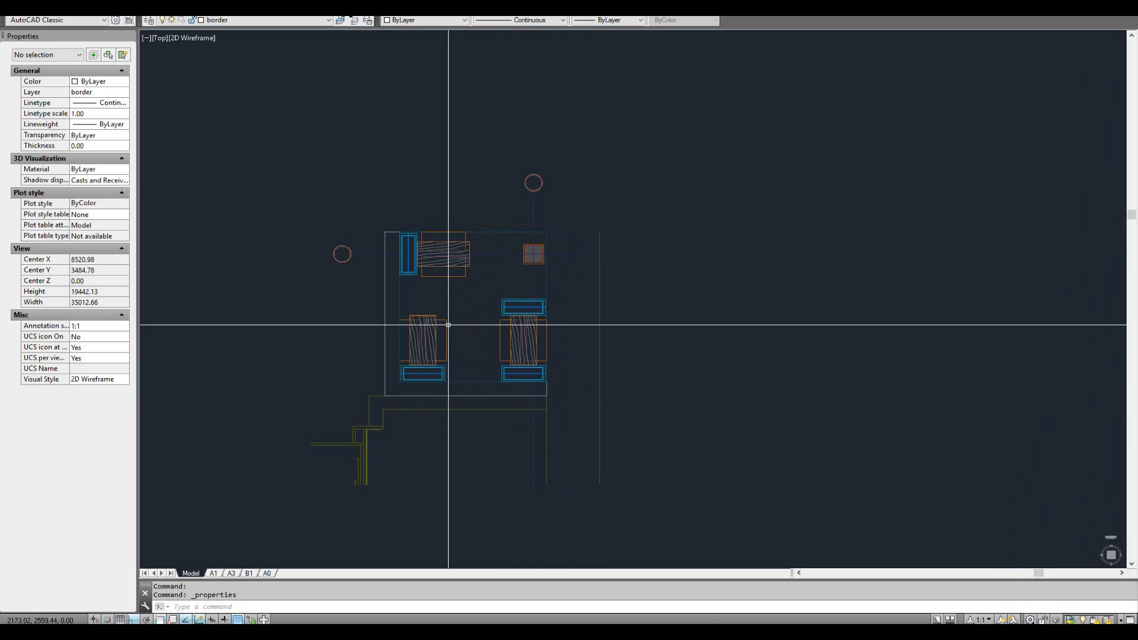
pyautogui.scroll(-2, 492, 321)
pyautogui.scroll(2, 488, 327)
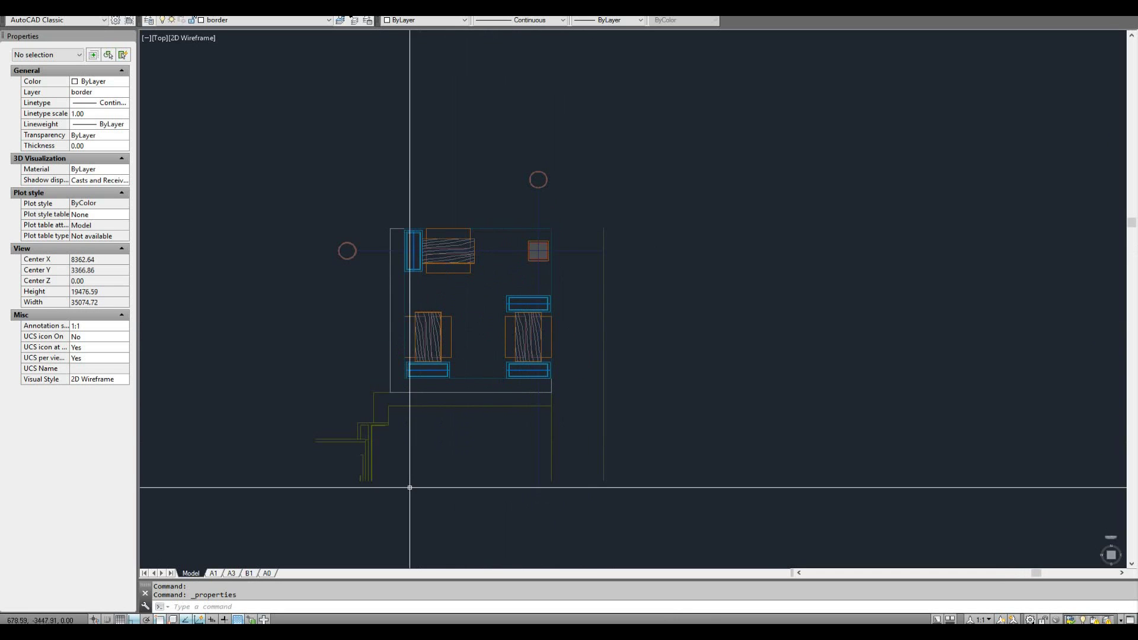
pyautogui.click(217, 573)
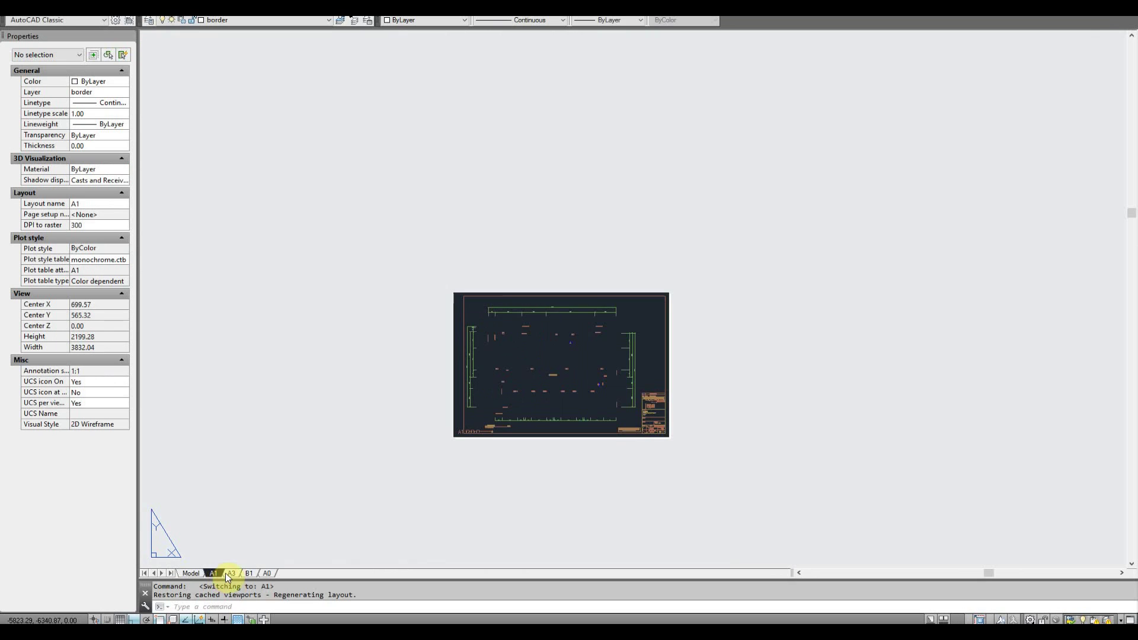
pyautogui.click(232, 574)
pyautogui.click(249, 573)
pyautogui.click(267, 574)
pyautogui.click(190, 574)
# - Delete the A1, A3, B1 and A0 layouts and go back to the Model tab
pyautogui.moveTo(399, 425); pyautogui.dragTo(452, 401, button='middle')
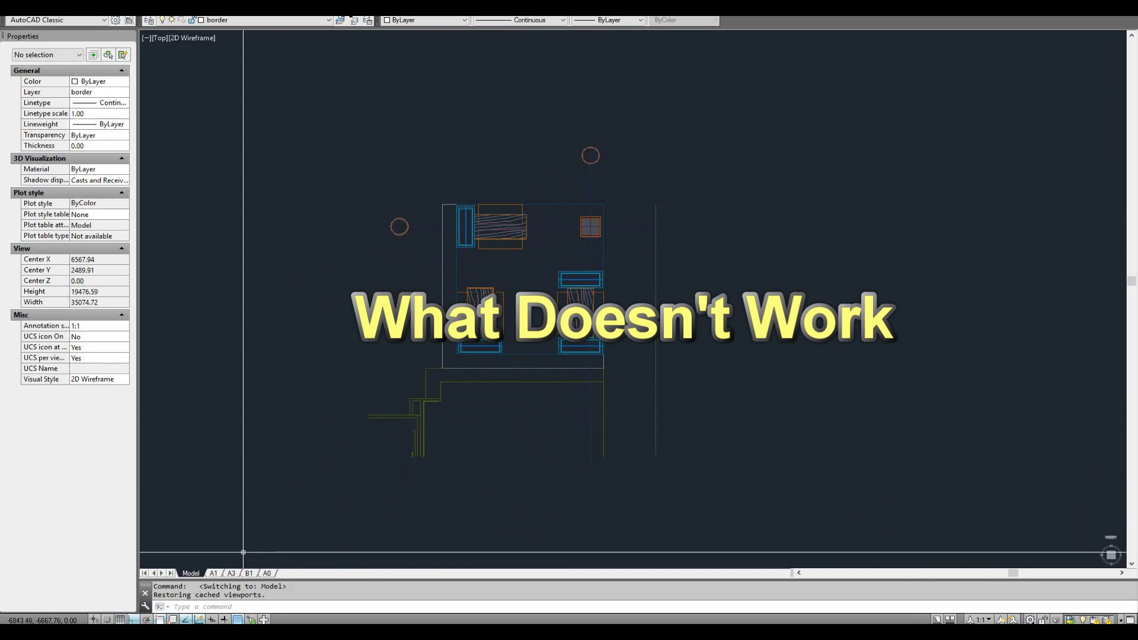
pyautogui.click(216, 574)
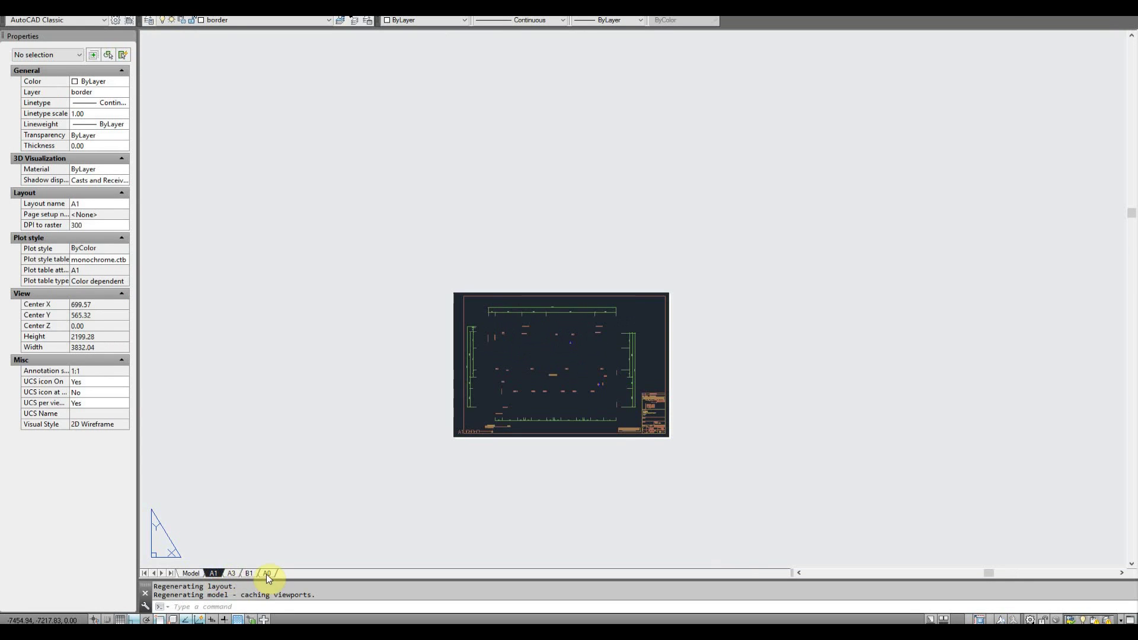
pyautogui.rightClick(265, 574)
pyautogui.click(329, 397)
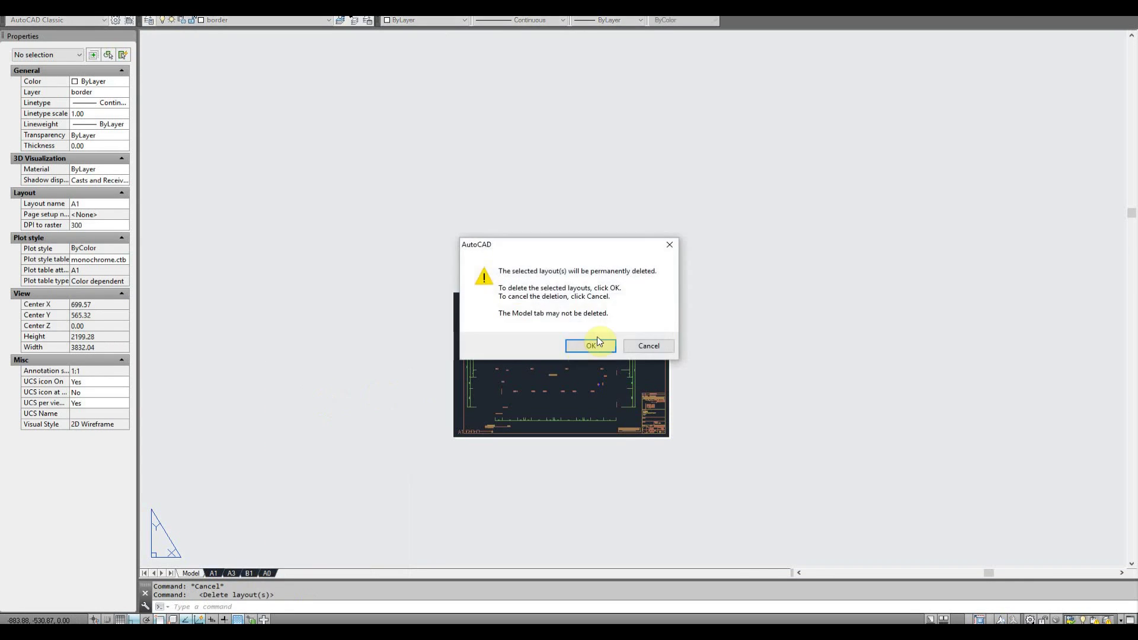
pyautogui.click(587, 346)
pyautogui.click(193, 573)
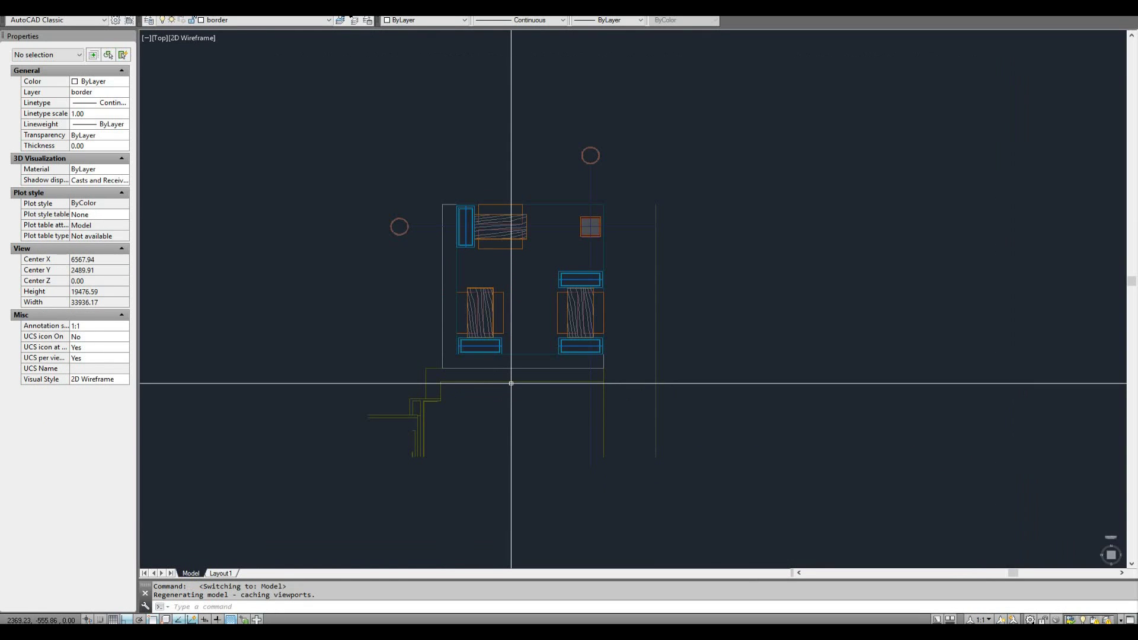
# - Detach the 1624-FP1 external reference using XR
pyautogui.write('xr')
pyautogui.press('Return')
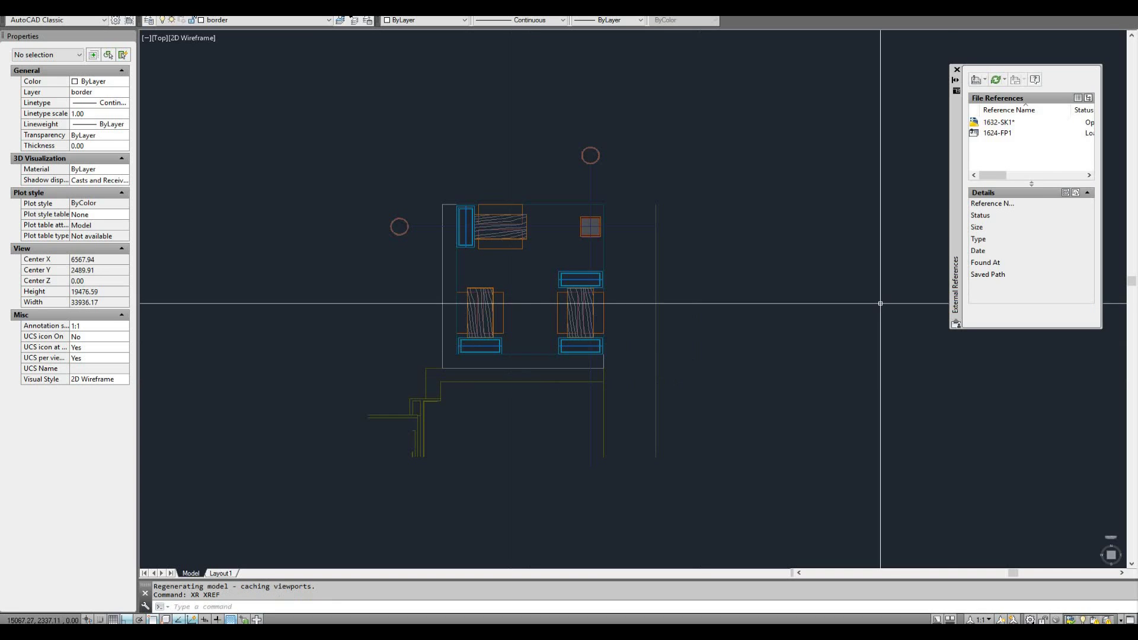
pyautogui.click(1006, 134)
pyautogui.rightClick(1006, 134)
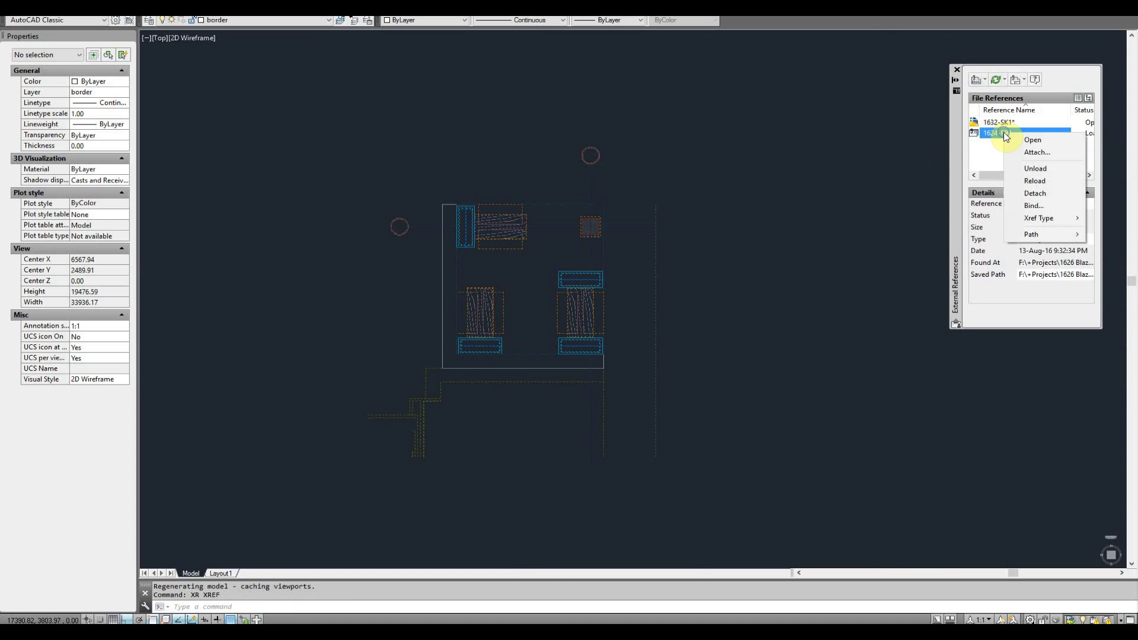
pyautogui.click(1047, 193)
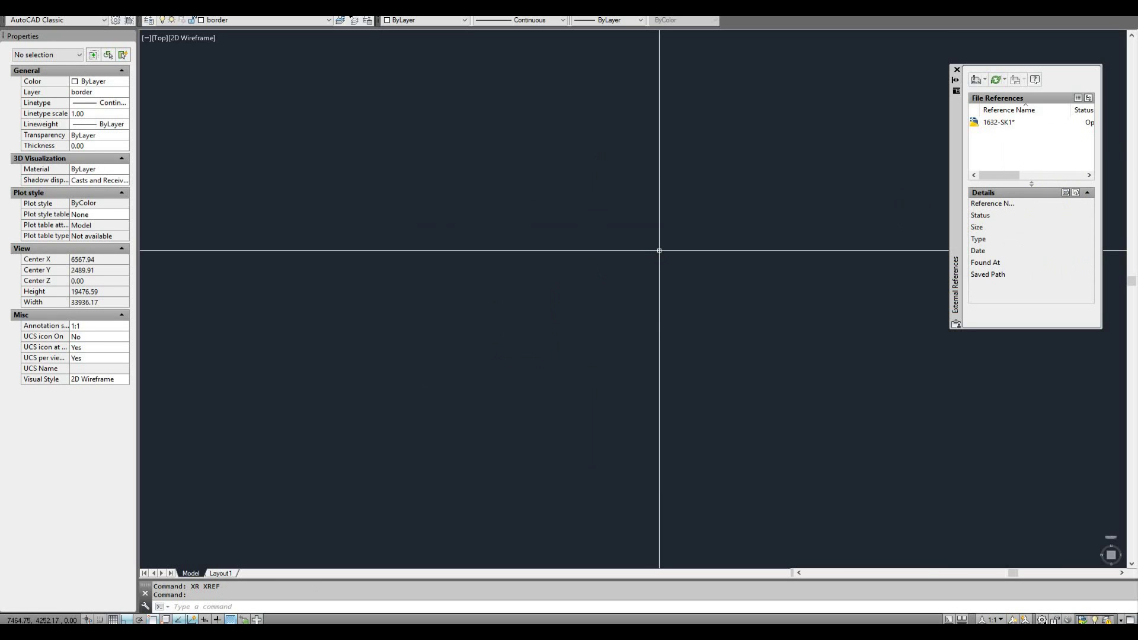
# - Purge all unused items with PU and save, bringing the file to 9,895 KB
pyautogui.write('PU')
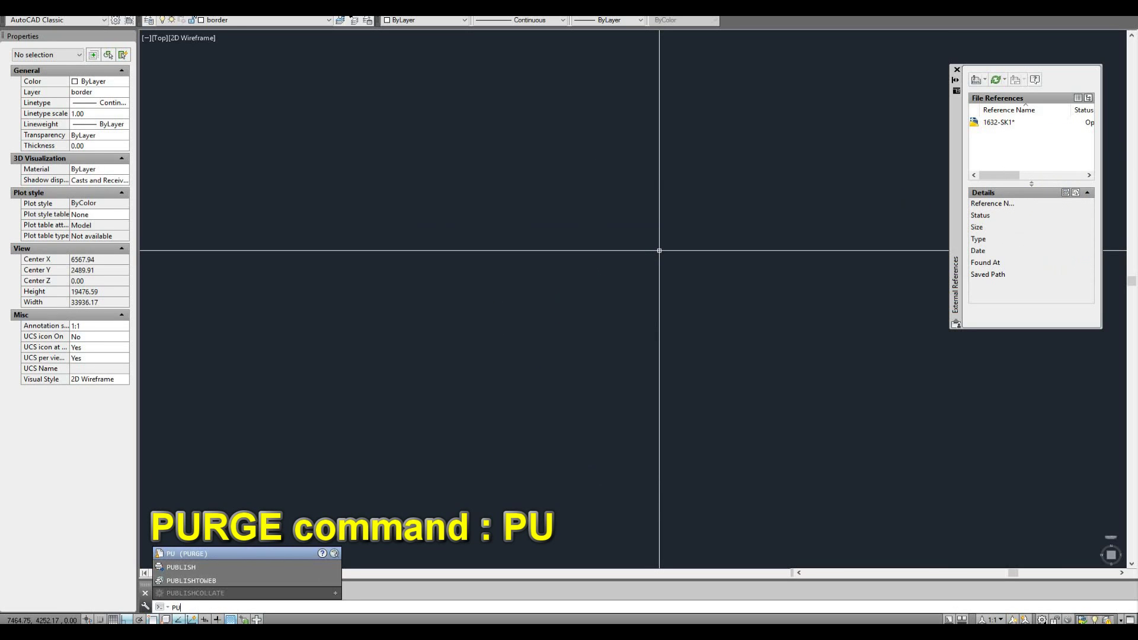
pyautogui.press('Return')
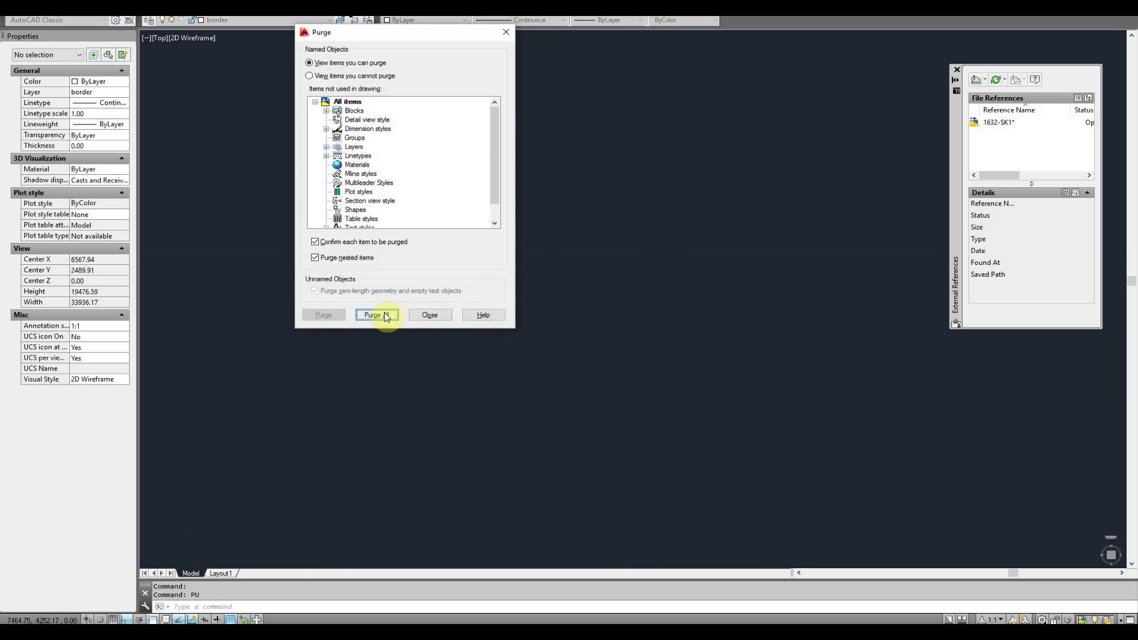
pyautogui.click(384, 315)
pyautogui.click(561, 299)
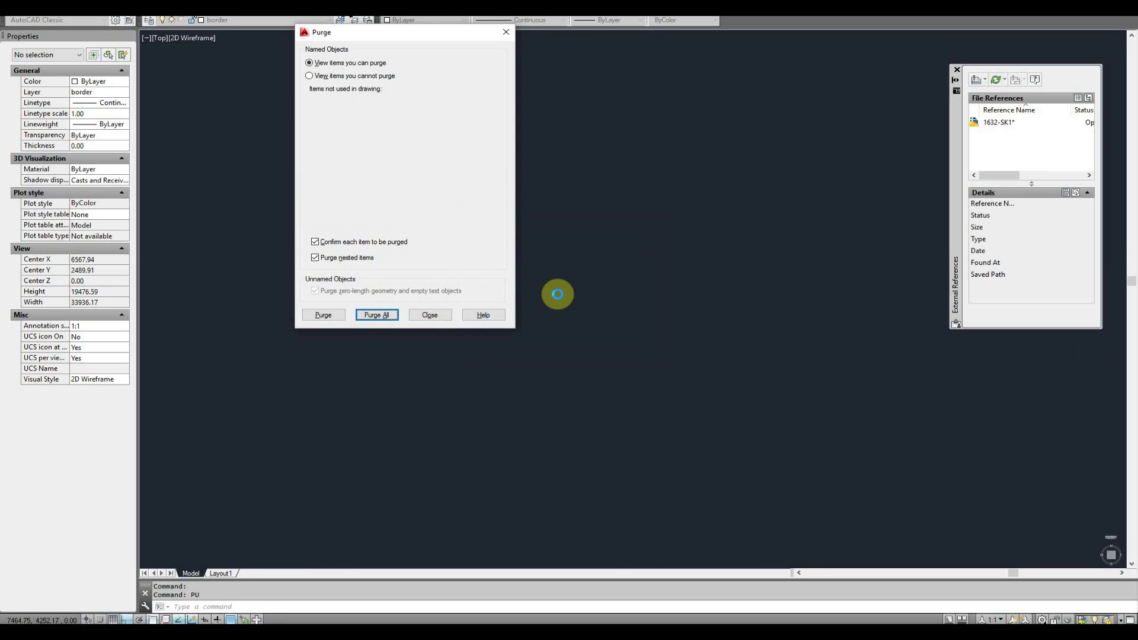
pyautogui.click(434, 316)
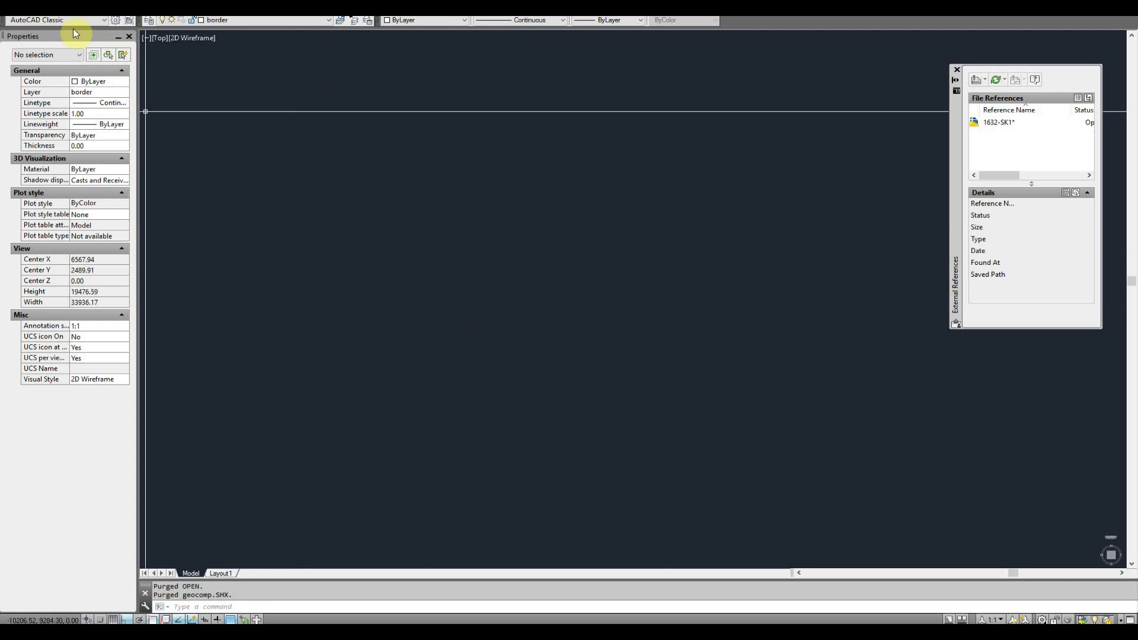
pyautogui.click(554, 619)
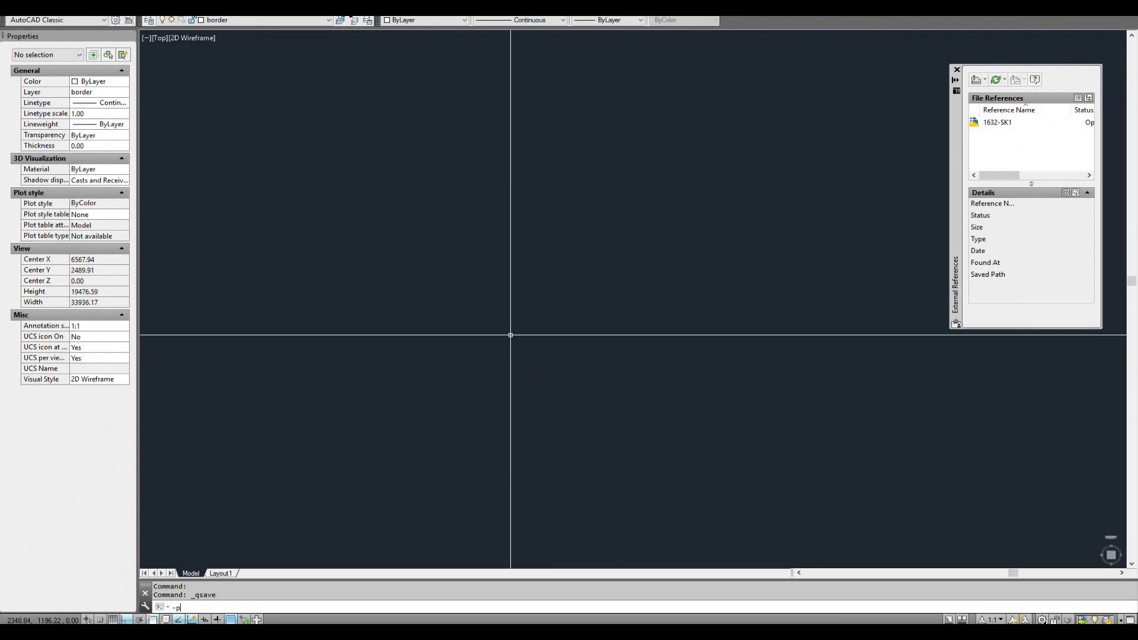
# - Purge all 38 registered applications (names *, no verification) via -PURGE and save
pyautogui.write('ur')
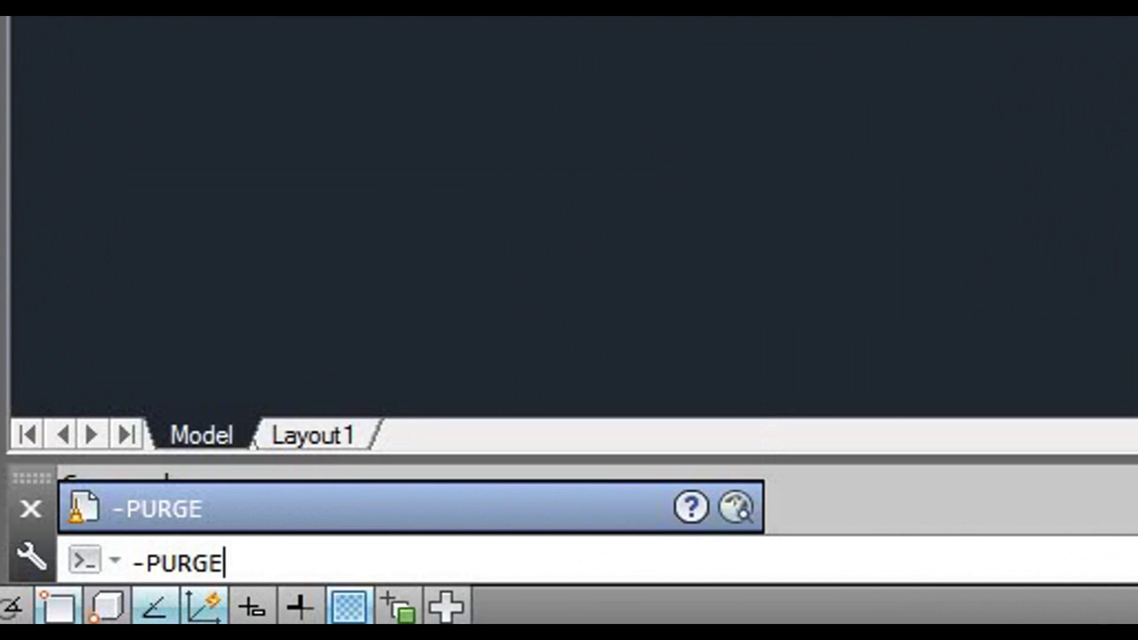
pyautogui.press('Return')
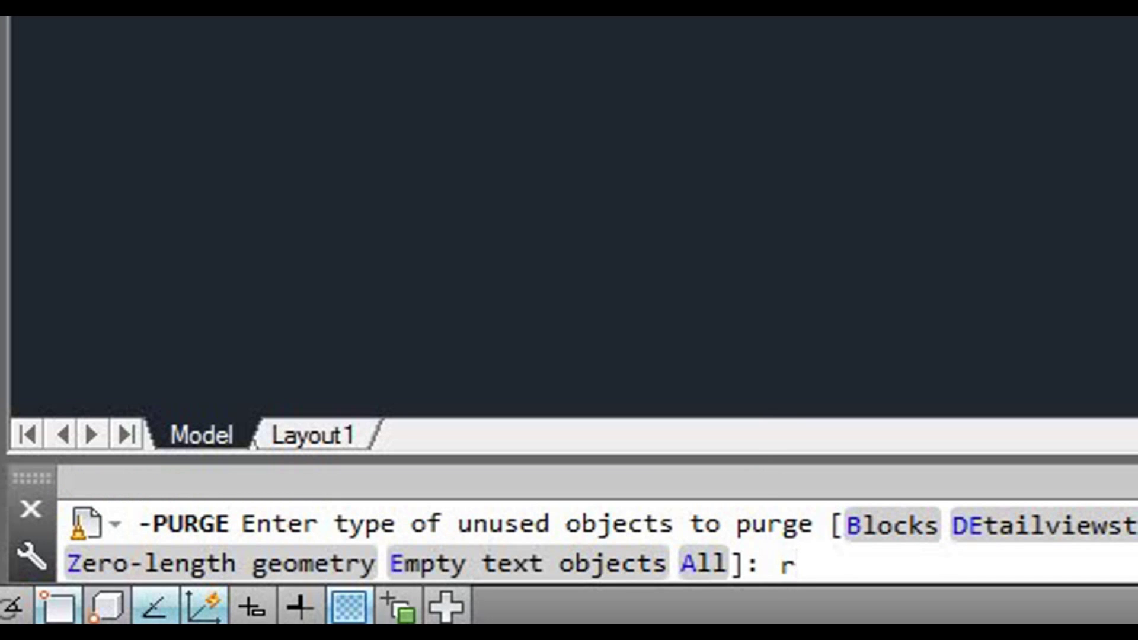
pyautogui.press('Return')
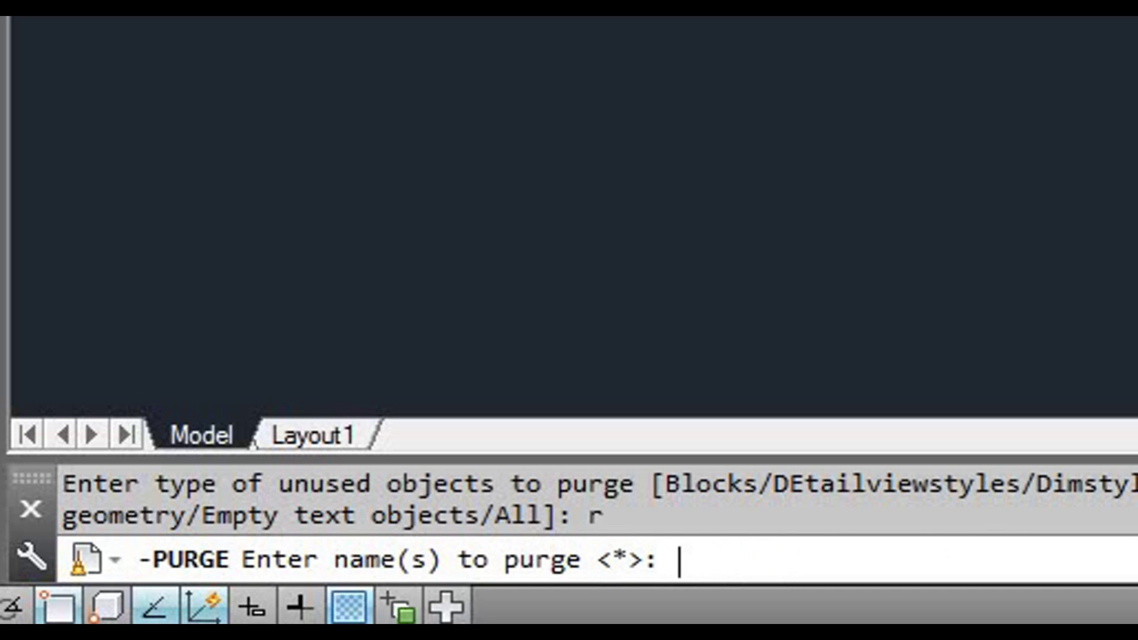
pyautogui.press('Return')
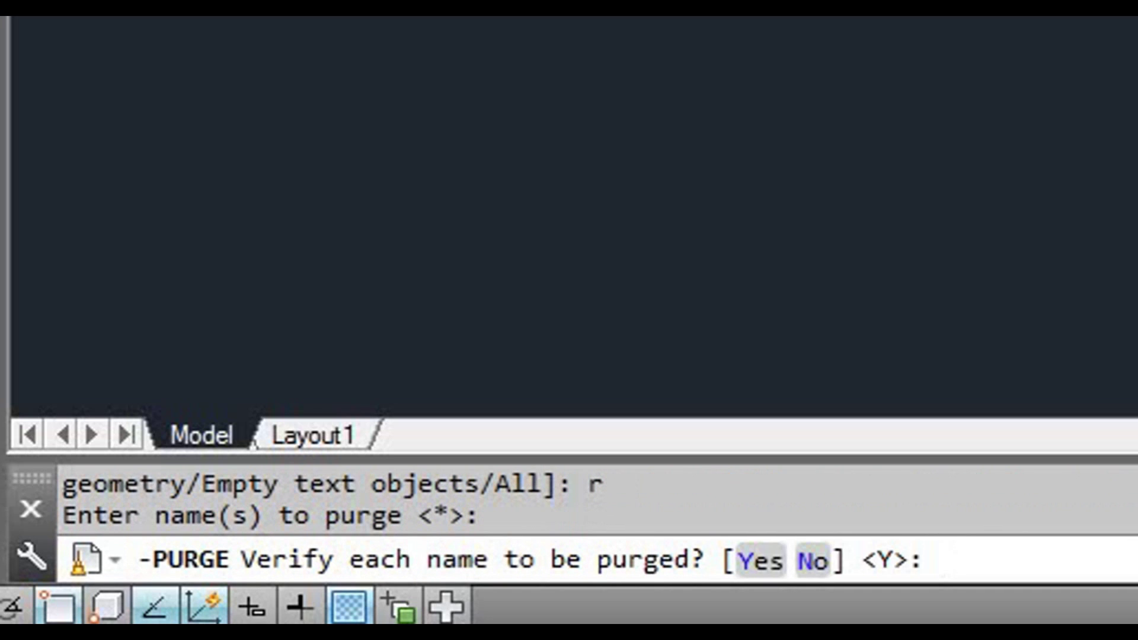
pyautogui.press('Return')
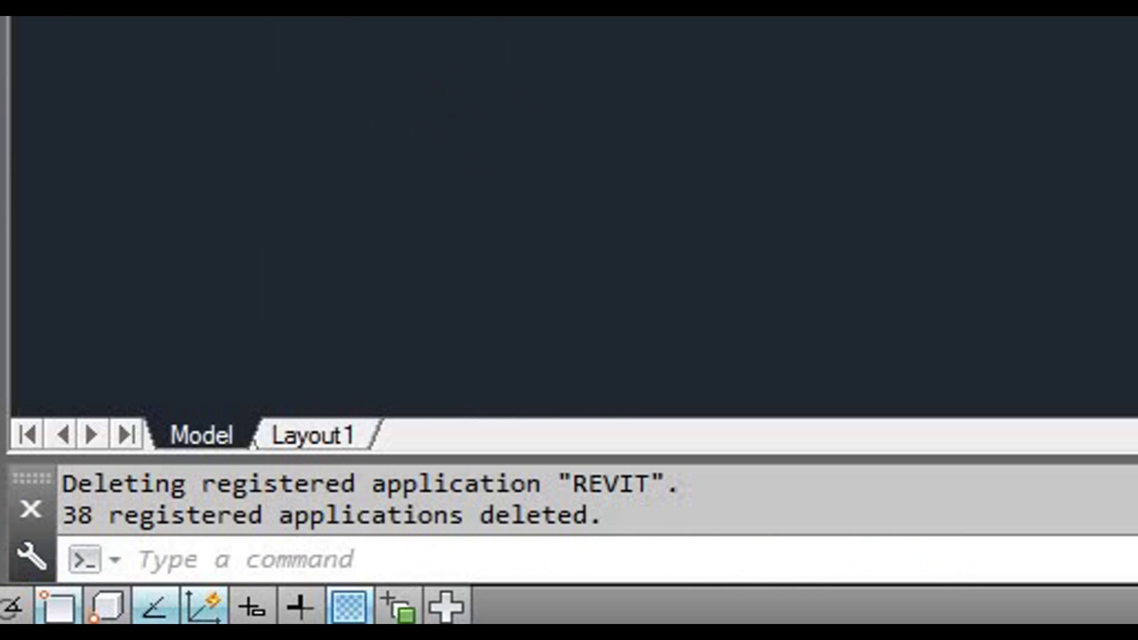
pyautogui.hotkey('ctrl', 's')
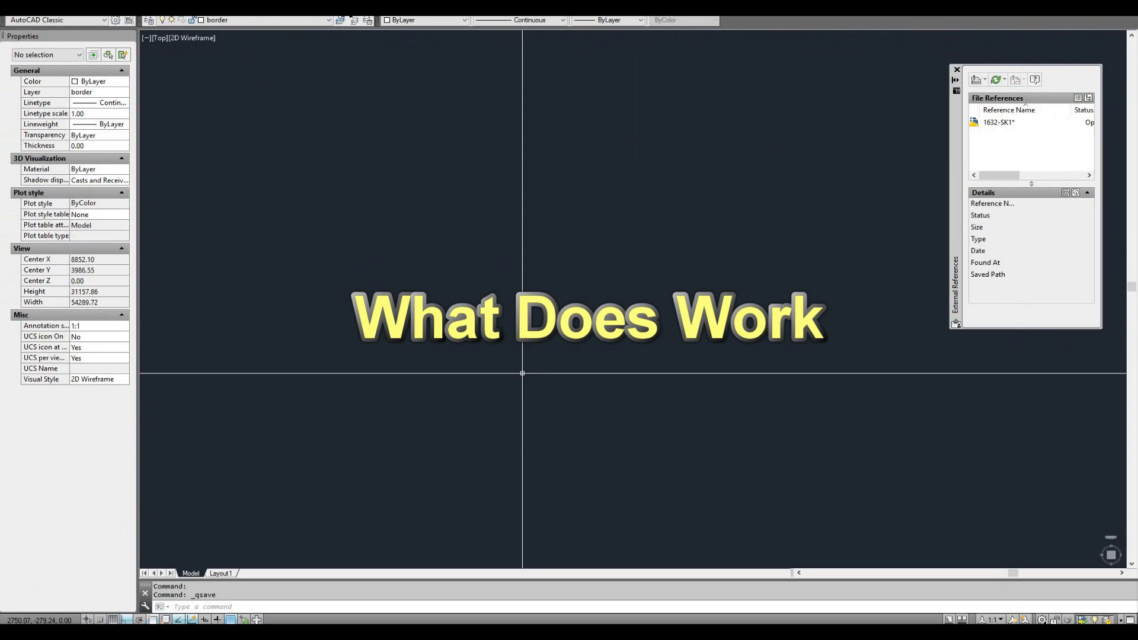
# - Undo to bring back the 1624-FP1 xref and the A1, A3, B1, A0 layouts
pyautogui.scroll(1, 523, 373)
pyautogui.press('Return')
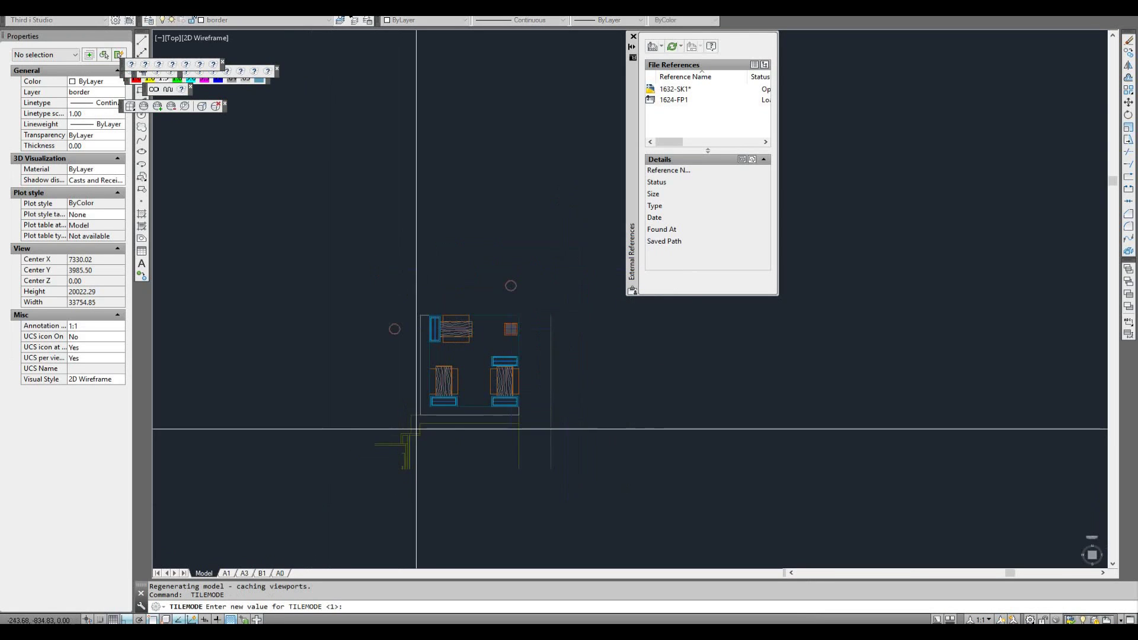
pyautogui.moveTo(416, 428); pyautogui.dragTo(442, 414, button='middle')
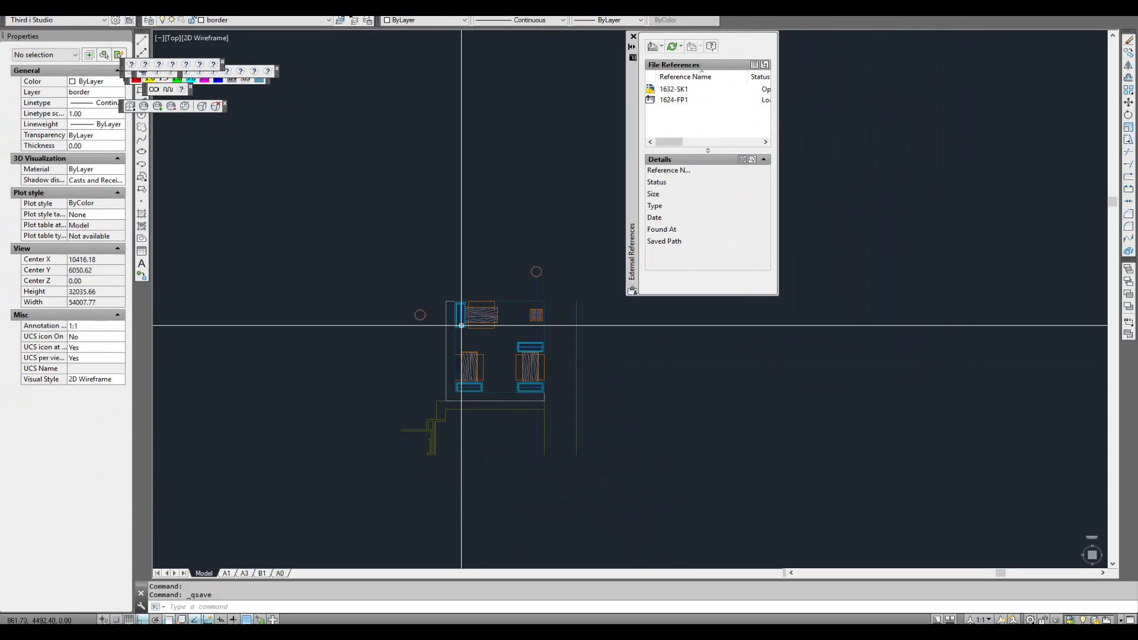
pyautogui.moveTo(461, 324); pyautogui.dragTo(431, 323, button='middle')
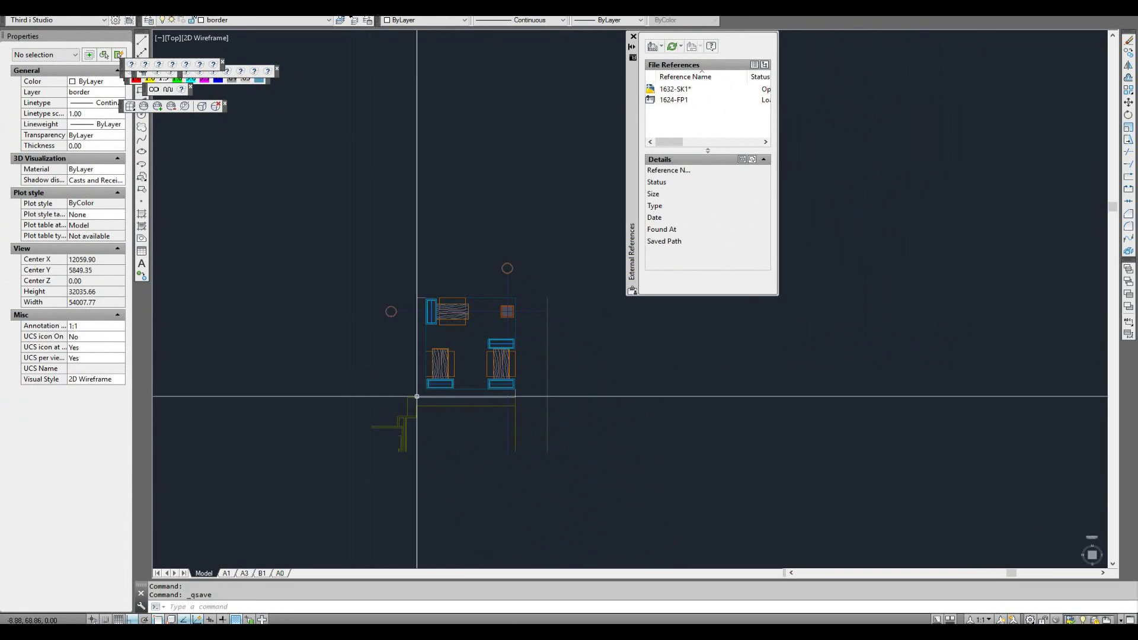
pyautogui.scroll(2, 456, 394)
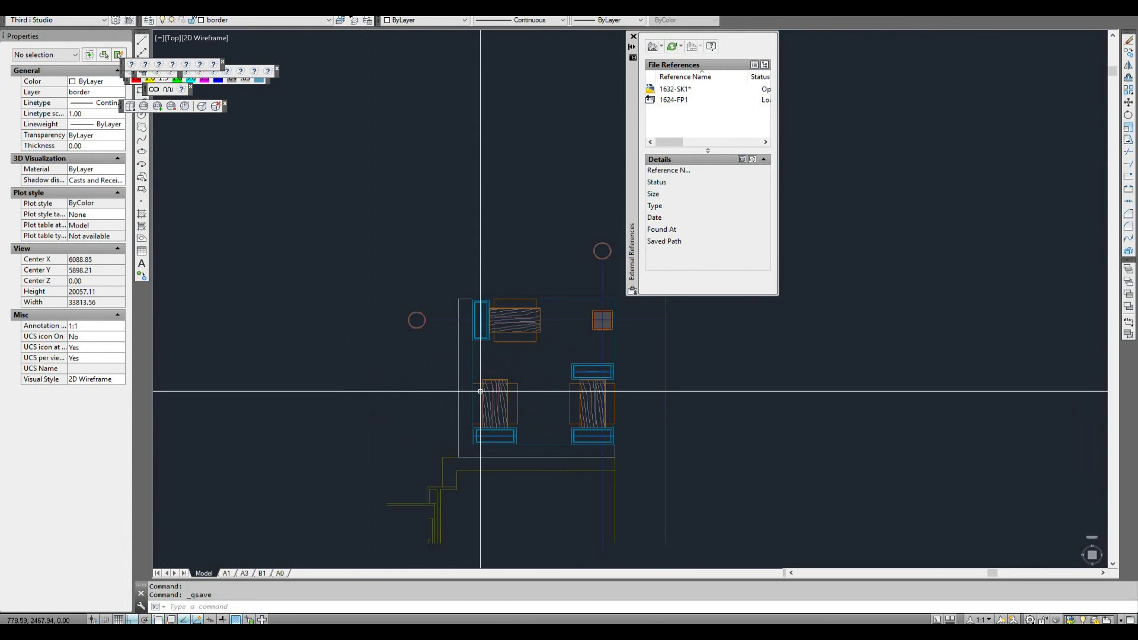
# - Export with DXFOUT to the Client folder as 1632-SK1.dxf, AutoCAD 2000/LT2000 DXF format
pyautogui.write('DXFOu')
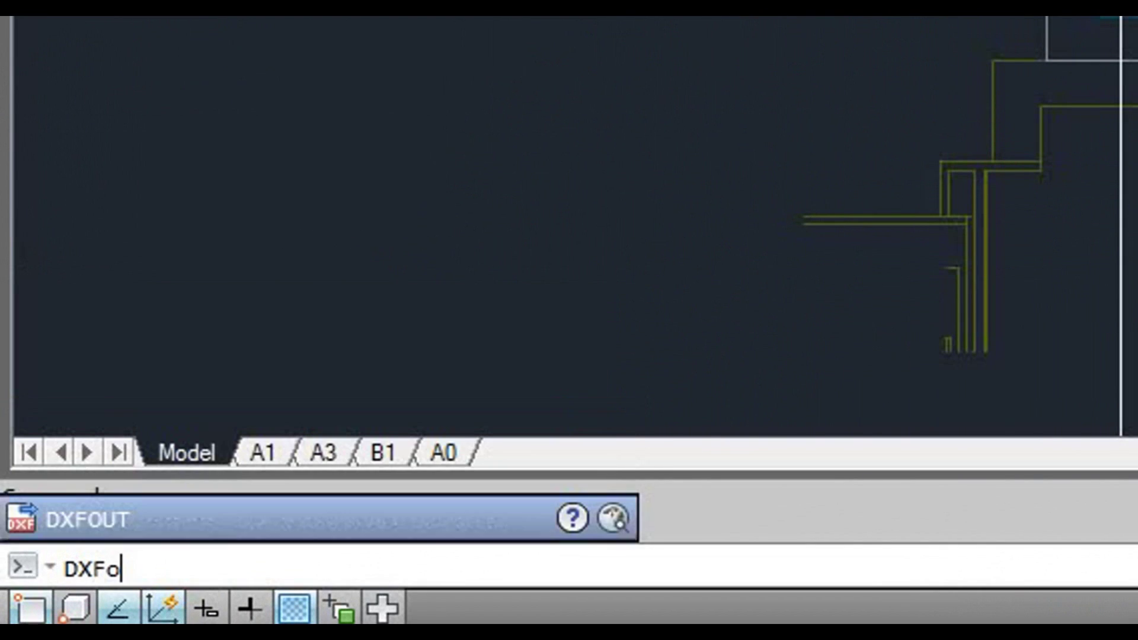
pyautogui.write('T')
pyautogui.press('Return')
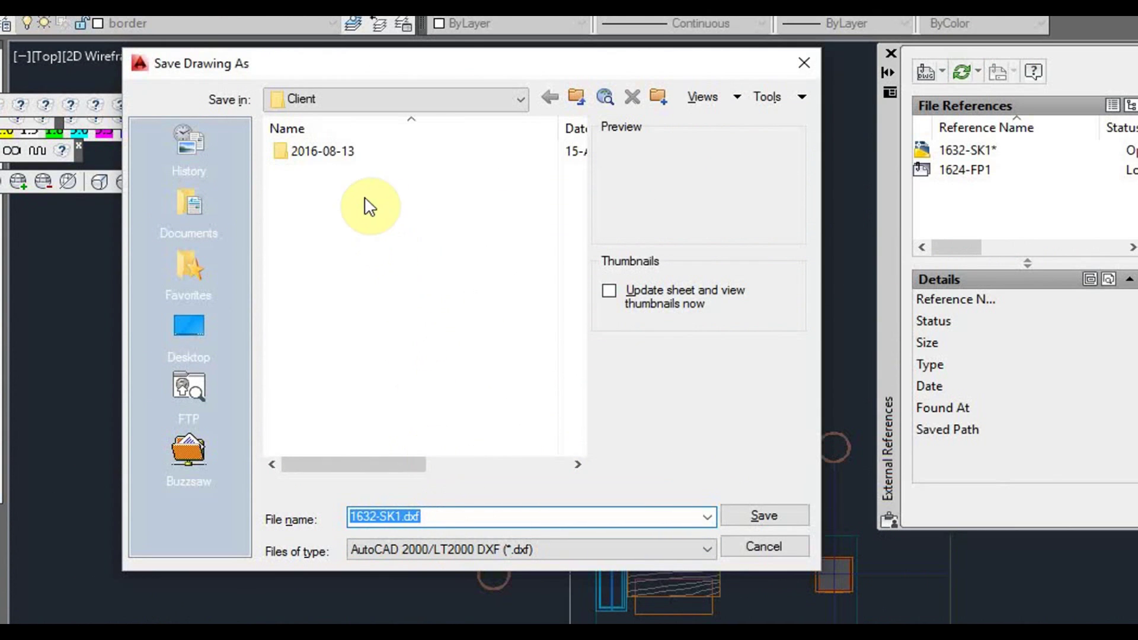
pyautogui.click(764, 514)
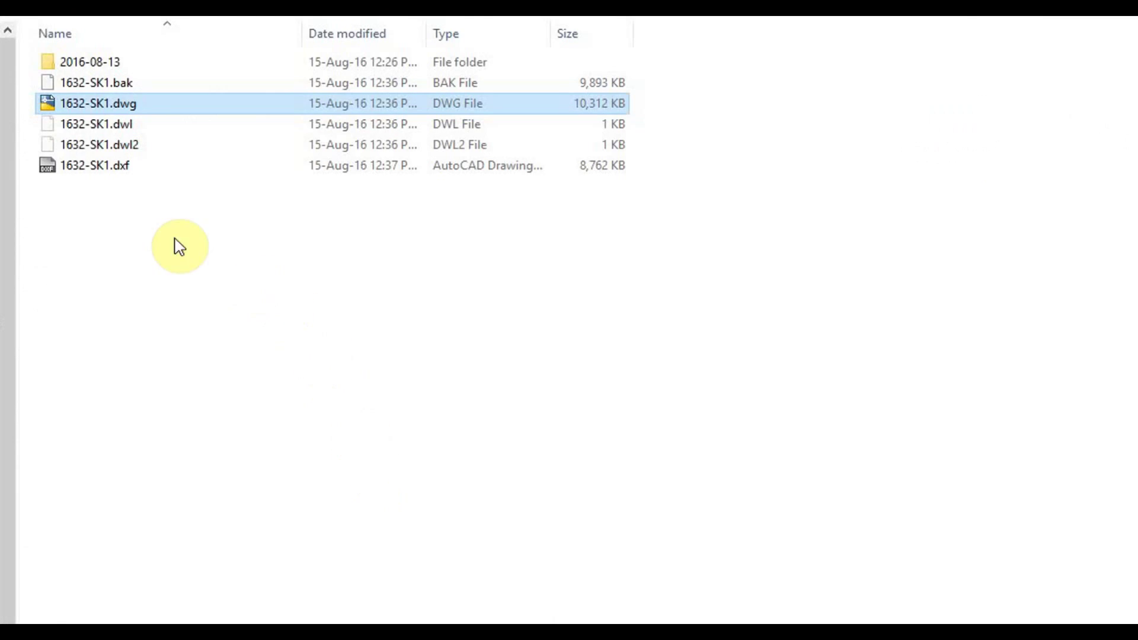
# - Select 1632-SK1.dxf to compare its 8,762 KB size with the 10,312 KB DWG
pyautogui.click(137, 171)
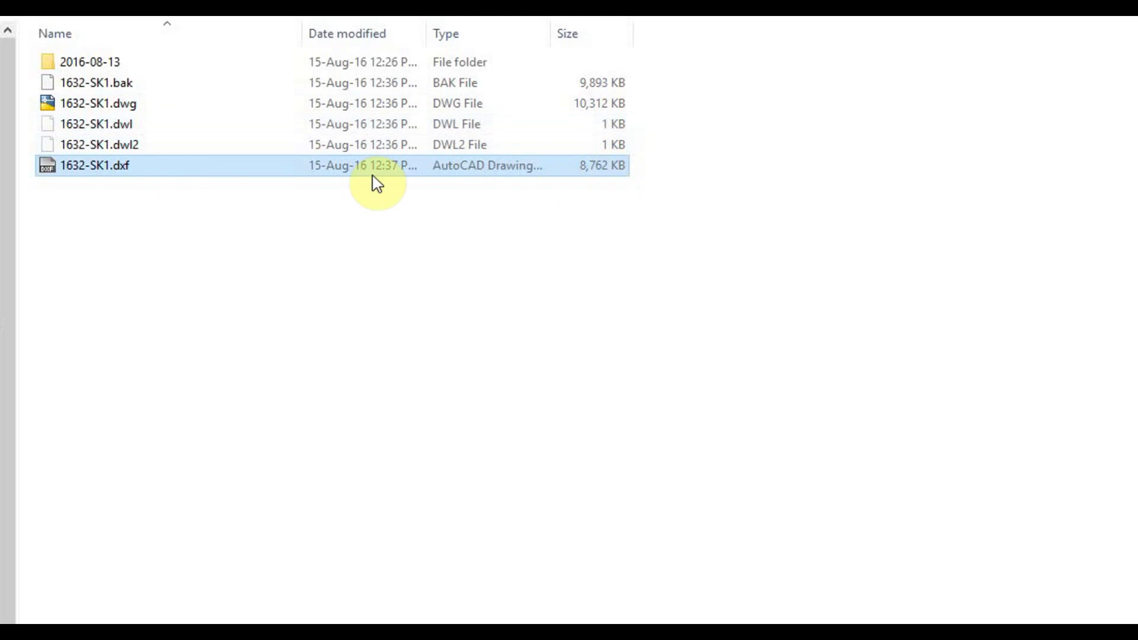
# - Open 1632-SK1.dxf and re-export it with DXFOUT as 1632-SK1a.dxf (5,447 KB)
pyautogui.doubleClick(121, 171)
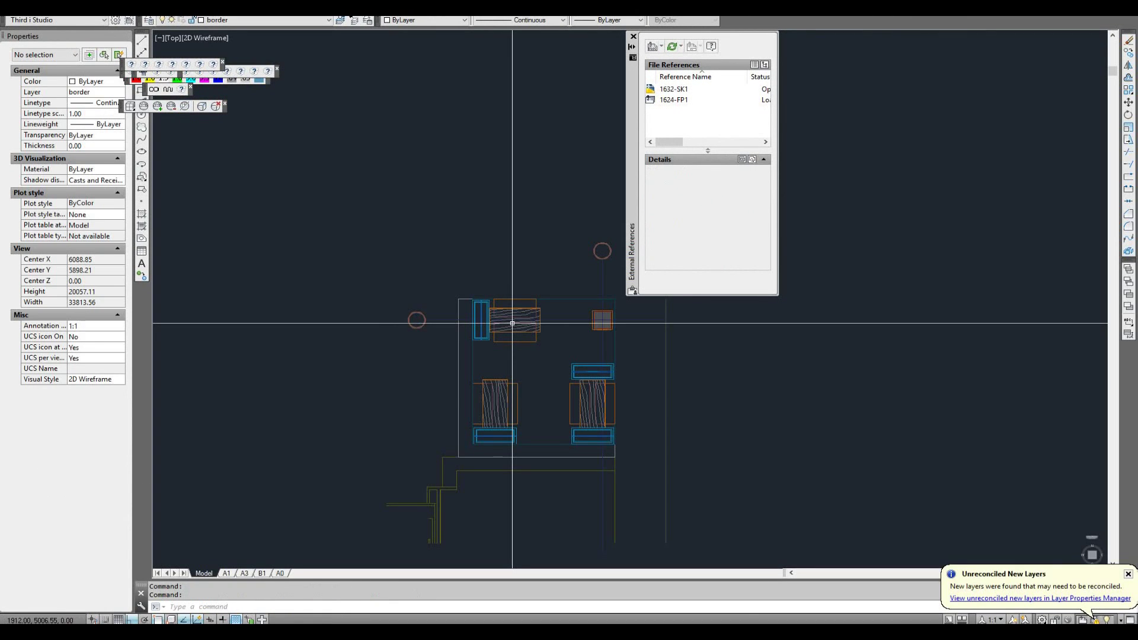
pyautogui.write('dxfo')
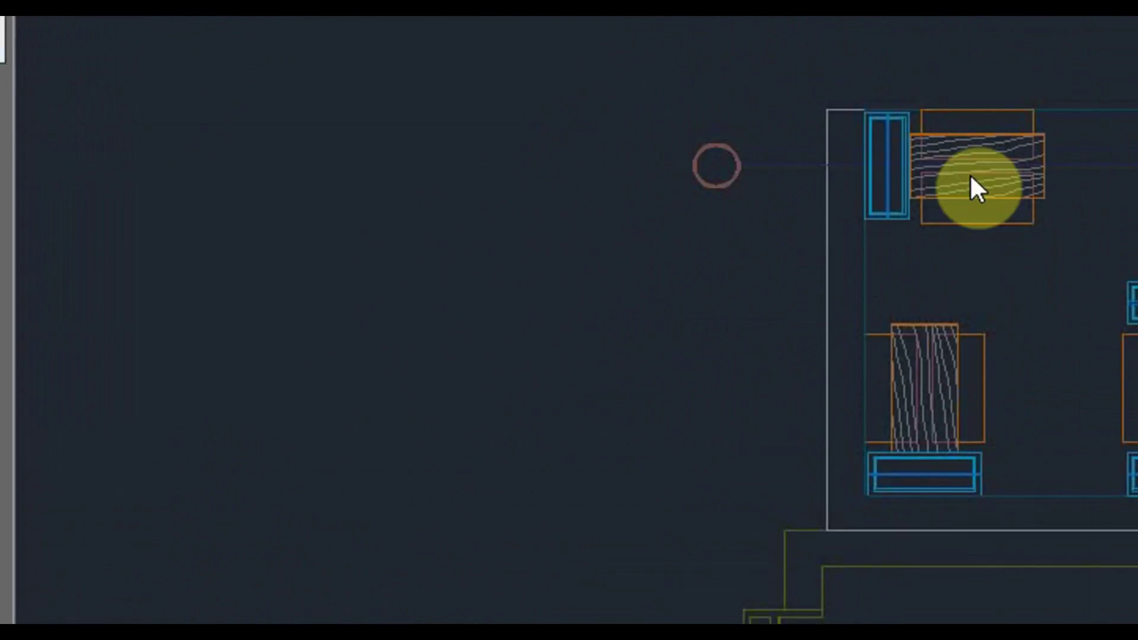
pyautogui.press('Return')
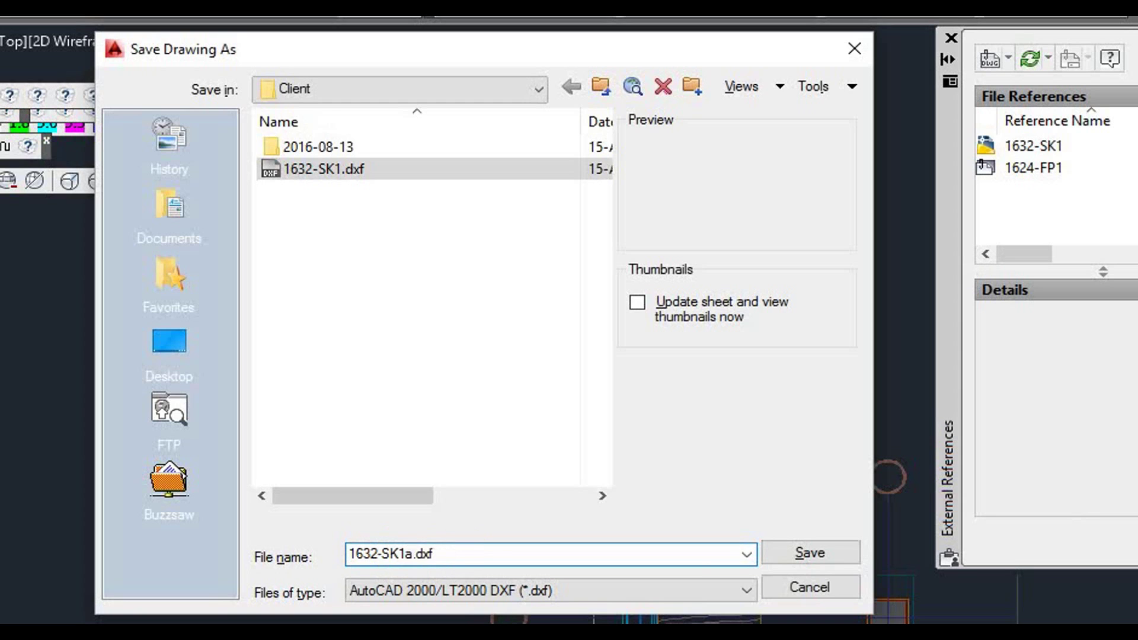
pyautogui.press('Return')
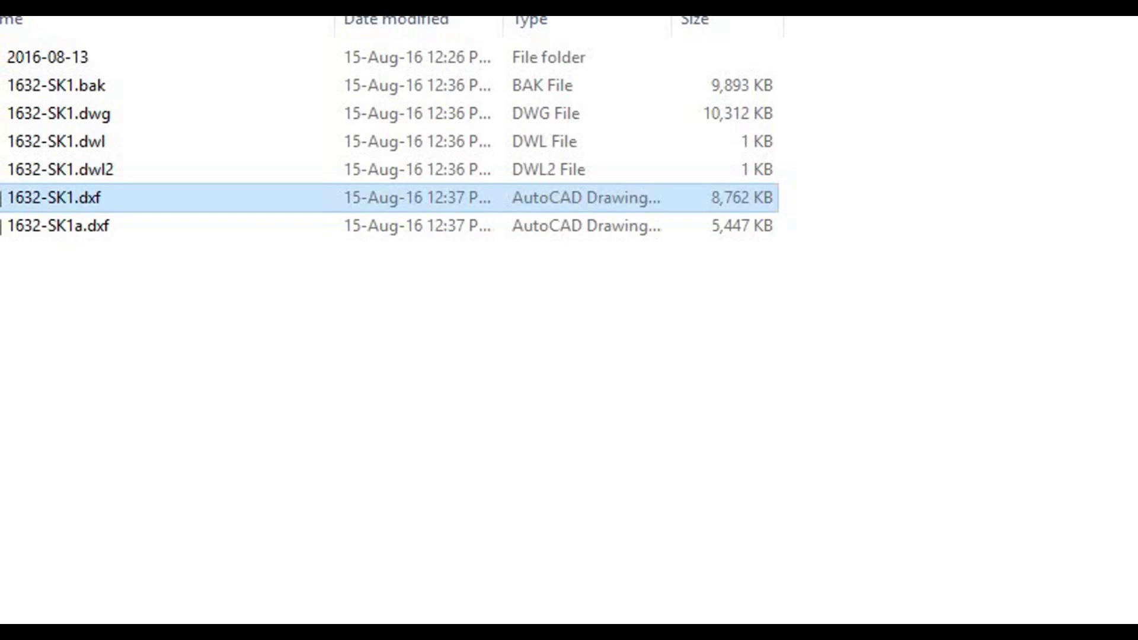
pyautogui.click(104, 229)
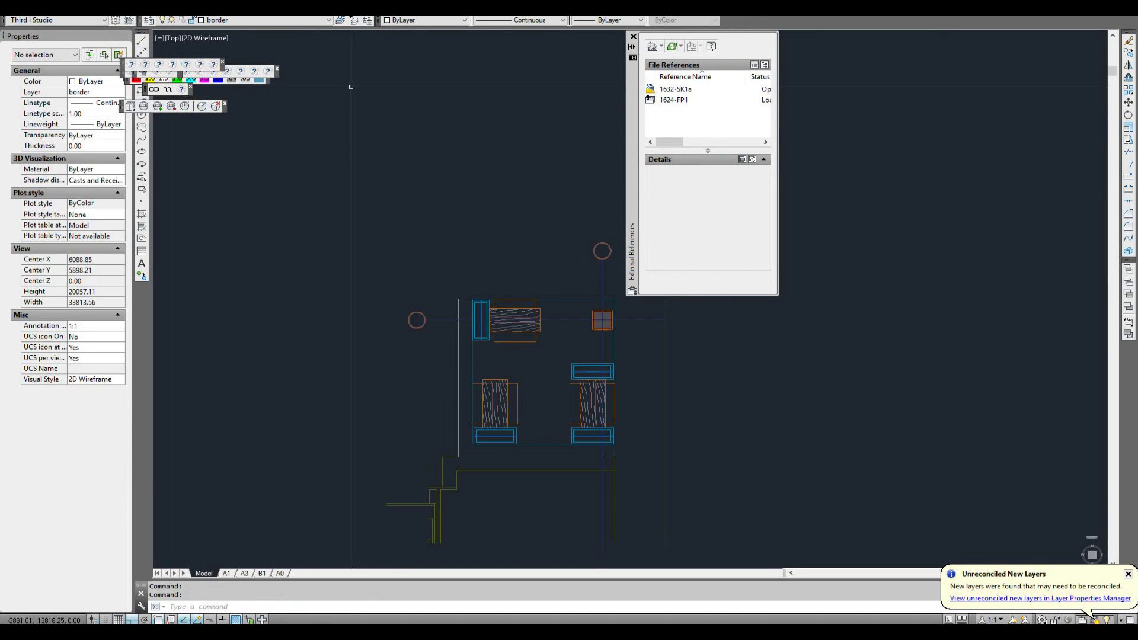
# - Close the 1632-SK1.dxf drawing without saving, keeping 1632-SK1a.dxf open
pyautogui.moveTo(508, 318); pyautogui.dragTo(481, 306, button='middle')
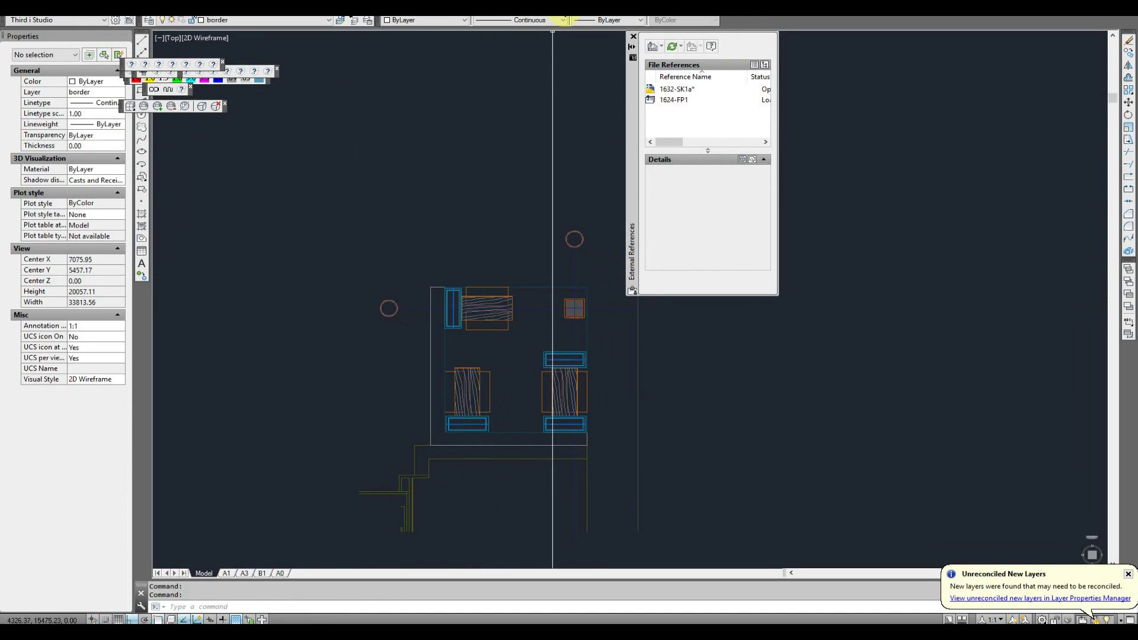
pyautogui.rightClick(370, 18)
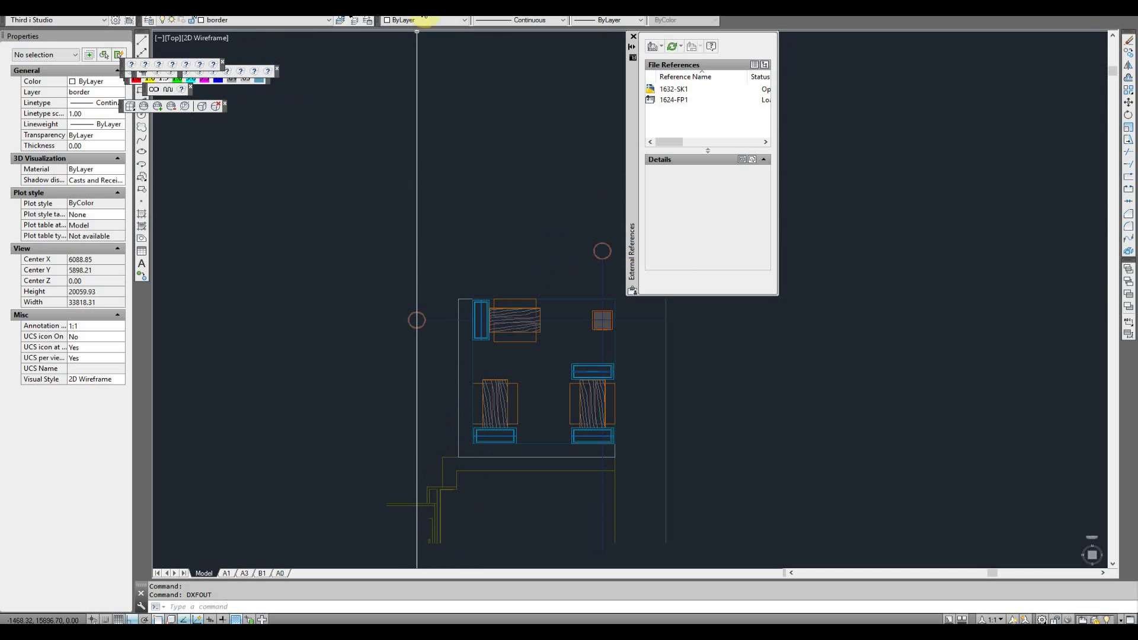
pyautogui.hotkey('ctrl', 'F4')
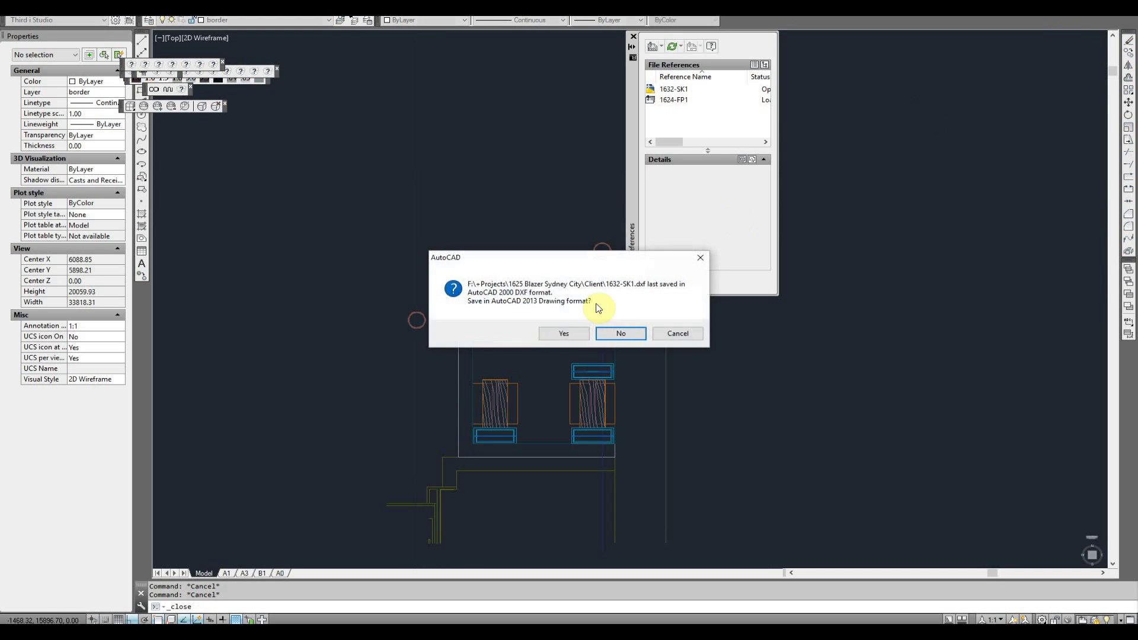
pyautogui.click(621, 333)
pyautogui.scroll(3, 528, 305)
# - Save the drawing as 1632-SK1.dwg over the original, shrinking it to 2,385 KB
pyautogui.moveTo(515, 341); pyautogui.dragTo(507, 307, button='middle')
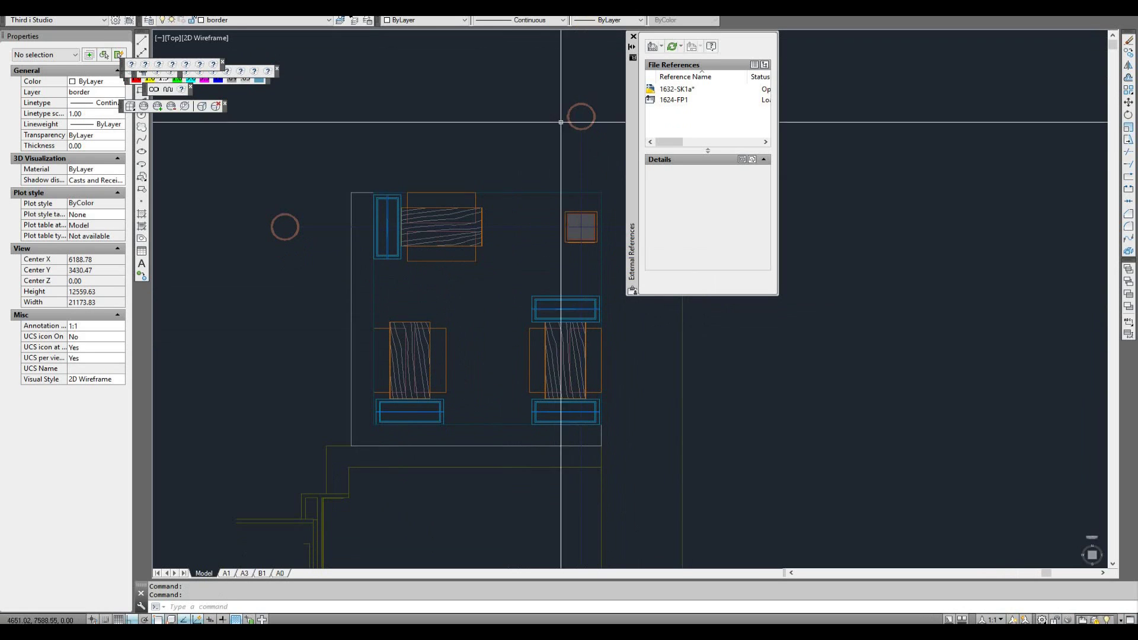
pyautogui.moveTo(516, 376); pyautogui.dragTo(529, 363, button='middle')
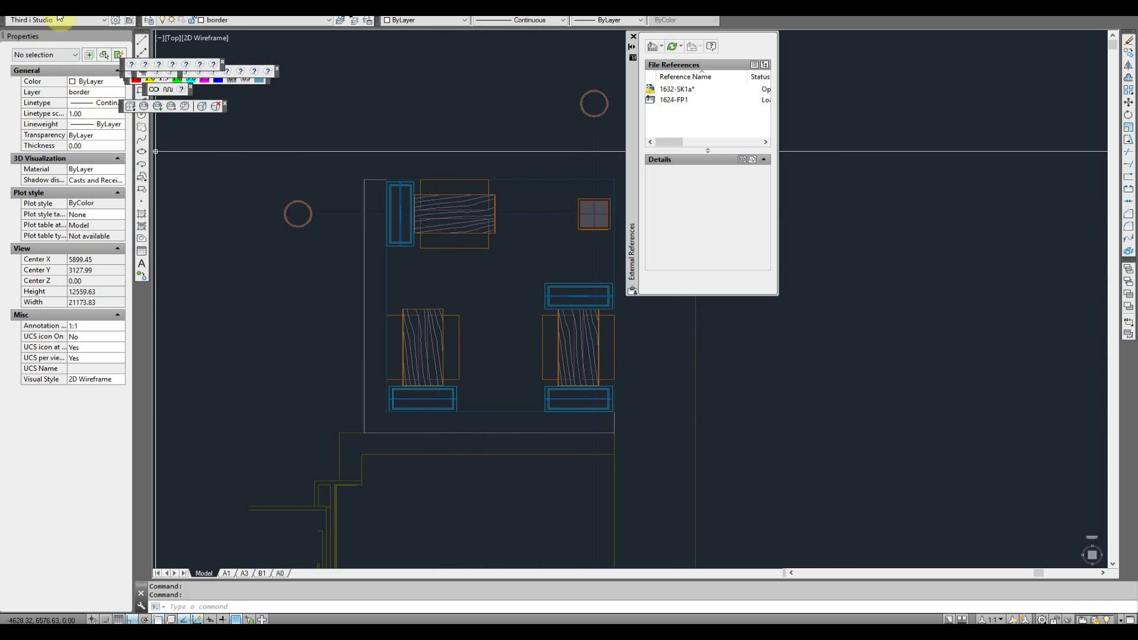
pyautogui.hotkey('ctrl', 'shift', 's')
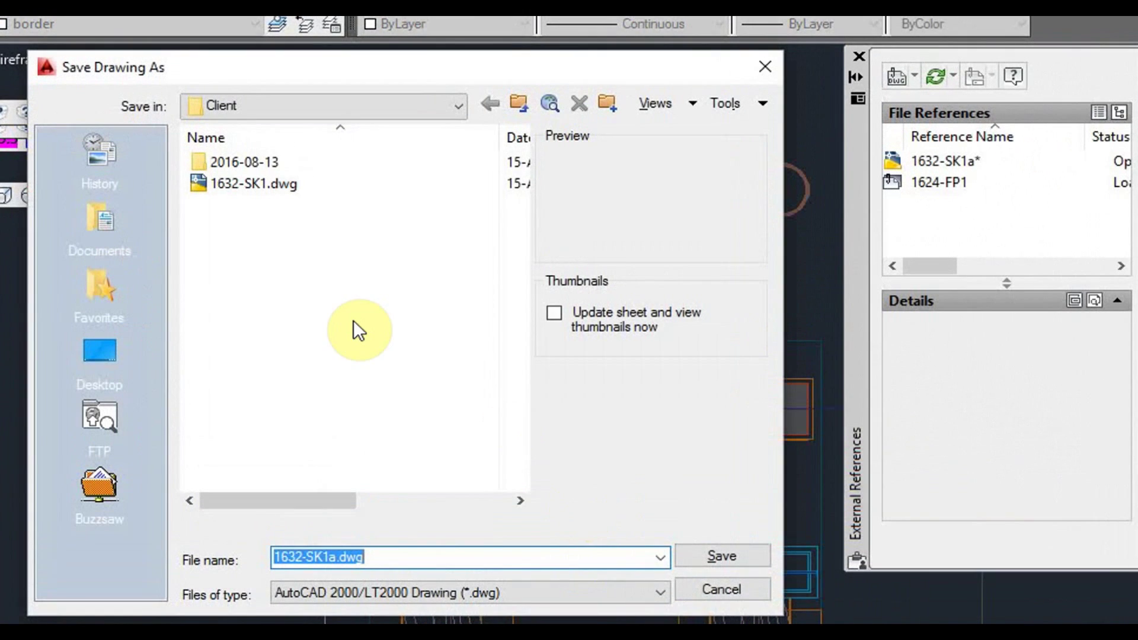
pyautogui.click(280, 186)
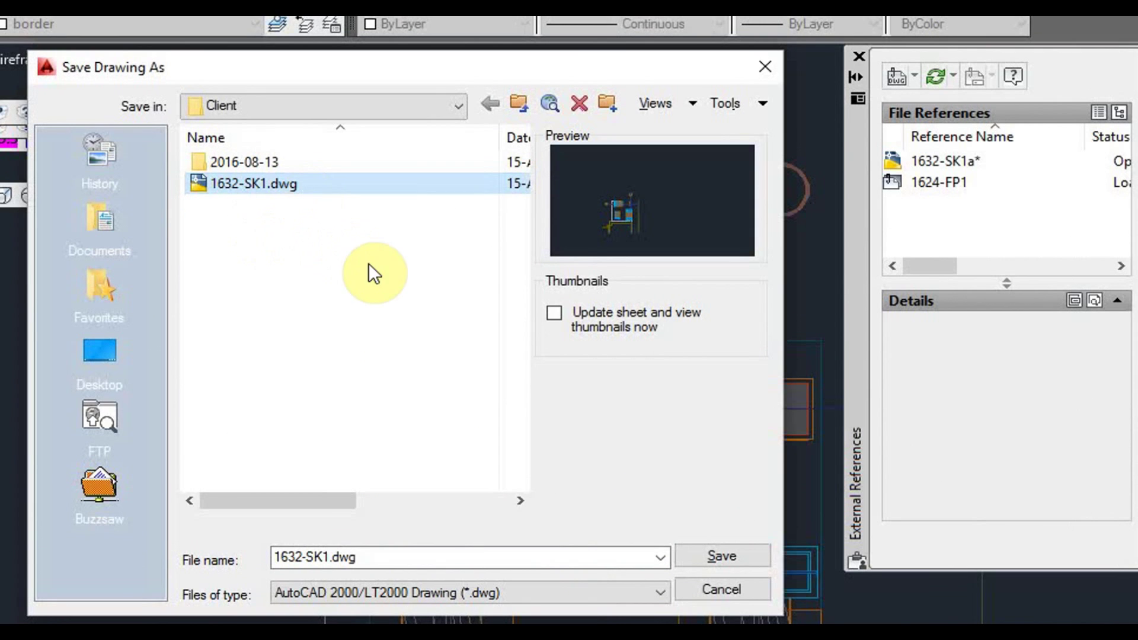
pyautogui.click(713, 554)
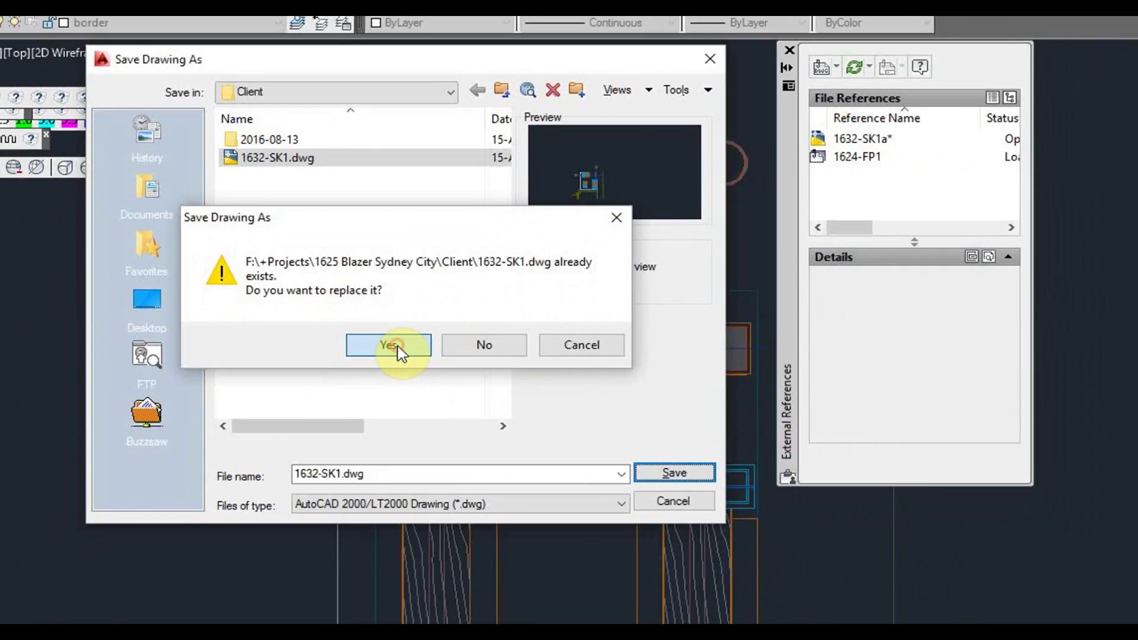
pyautogui.click(391, 328)
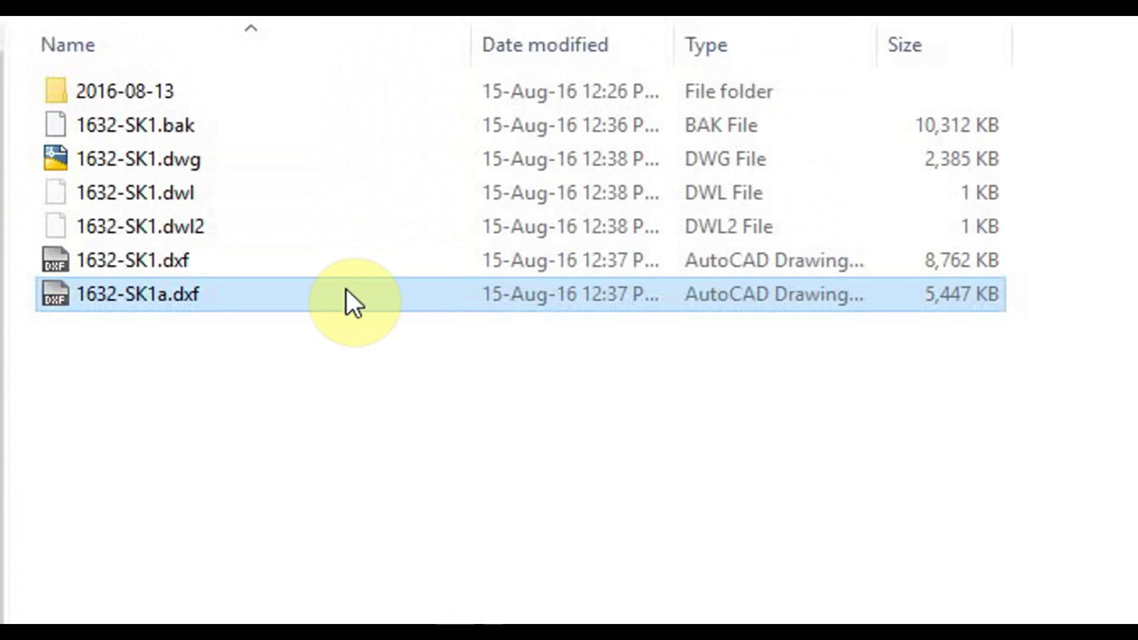
# - Check that 1632-SK1.dwg now reads 2,385 KB in File Explorer, with the 10,312 KB .bak kept
pyautogui.click(307, 169)
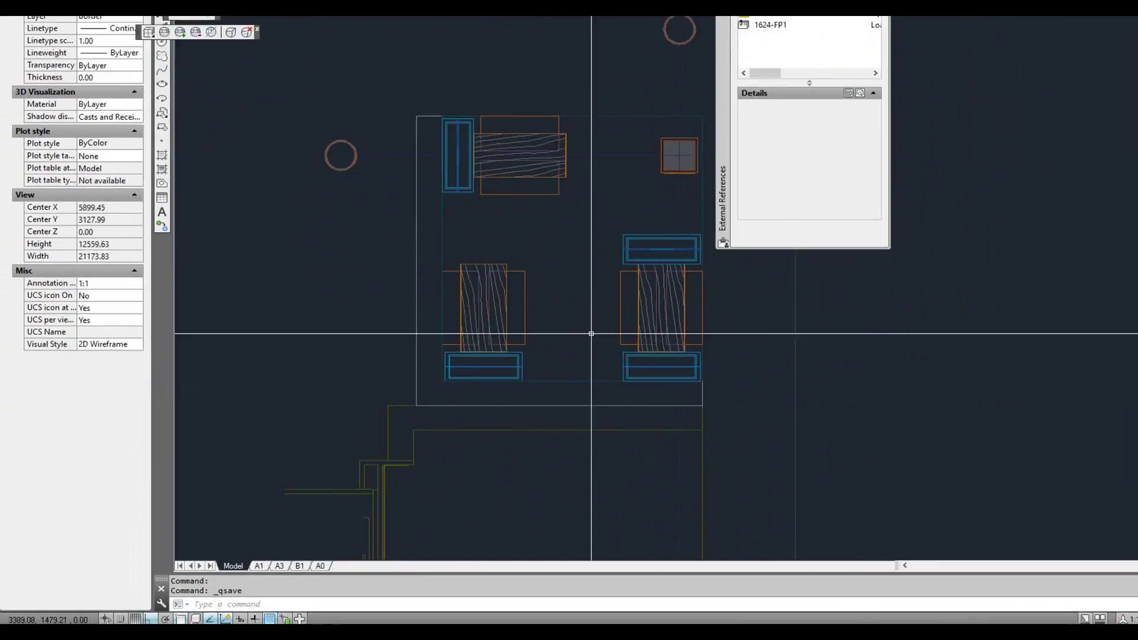
# - Run PU and purge every unused block with Purge all items, then close the dialog
pyautogui.write('PU')
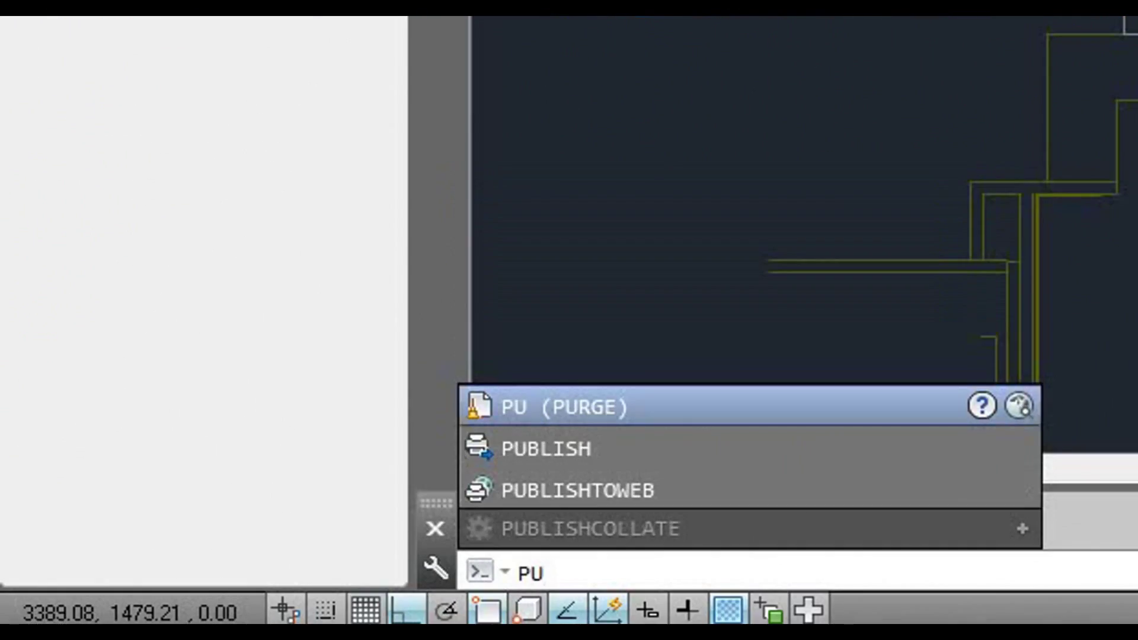
pyautogui.press('Return')
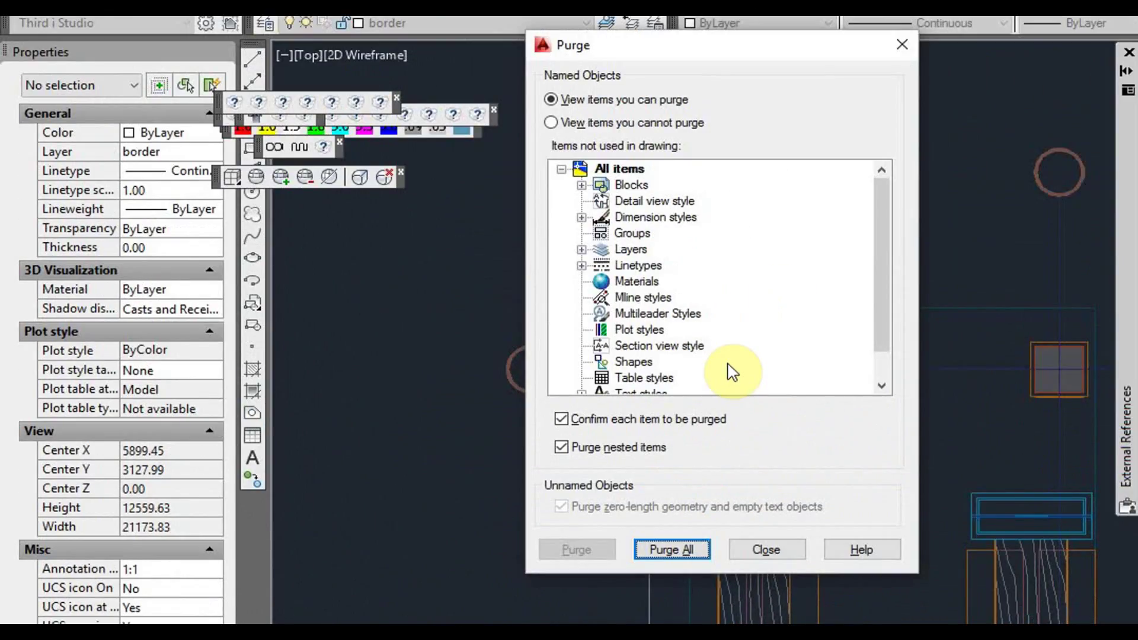
pyautogui.click(632, 185)
pyautogui.click(581, 550)
pyautogui.click(969, 514)
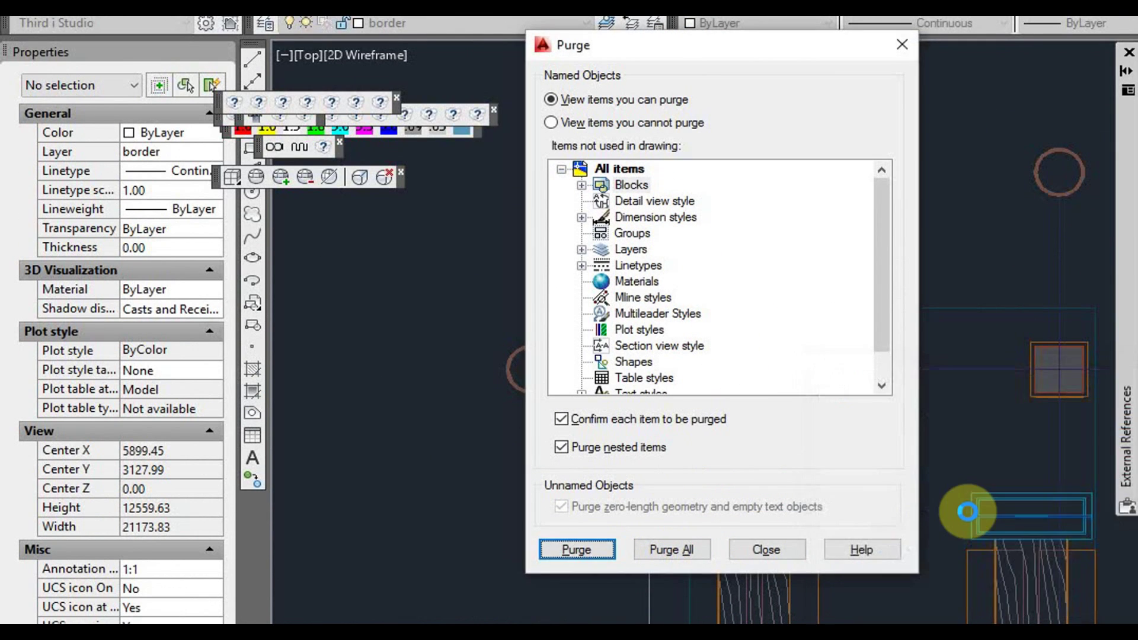
pyautogui.click(639, 264)
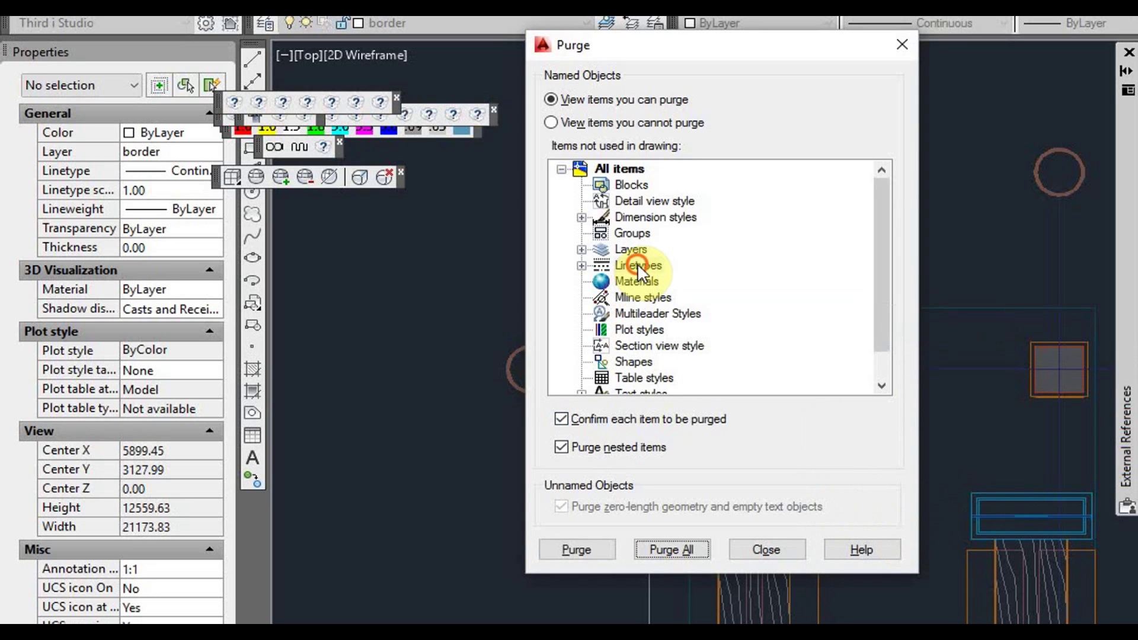
pyautogui.scroll(-1, 752, 329)
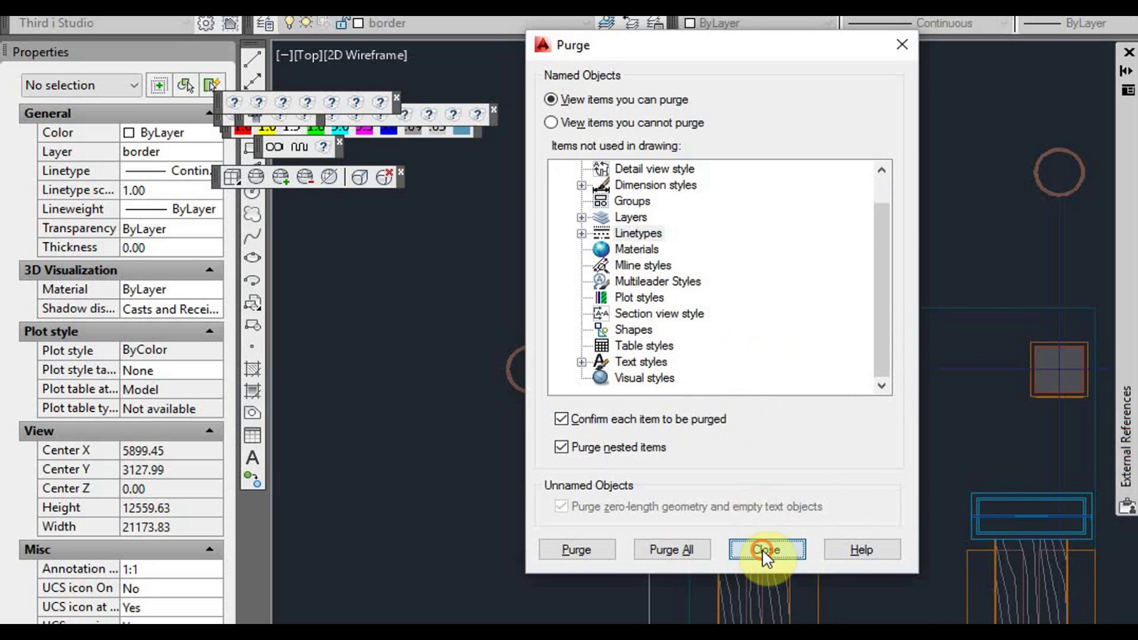
pyautogui.click(765, 550)
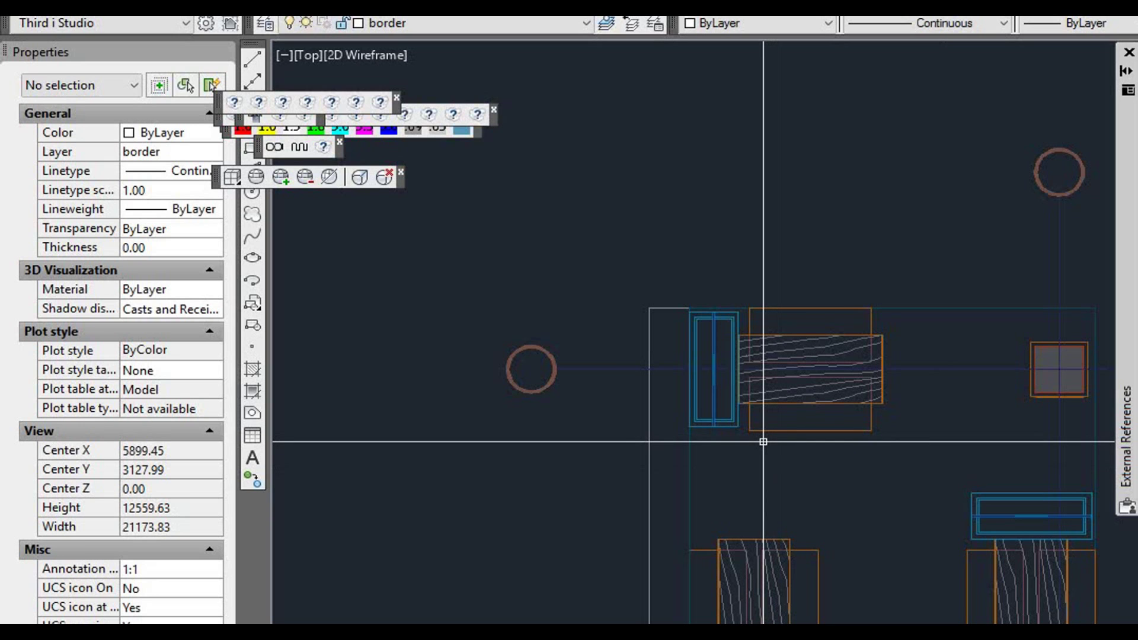
# - Rerun PURGE and remove the unused dimension style CKC-SURVEY
pyautogui.write('pu')
pyautogui.press('Return')
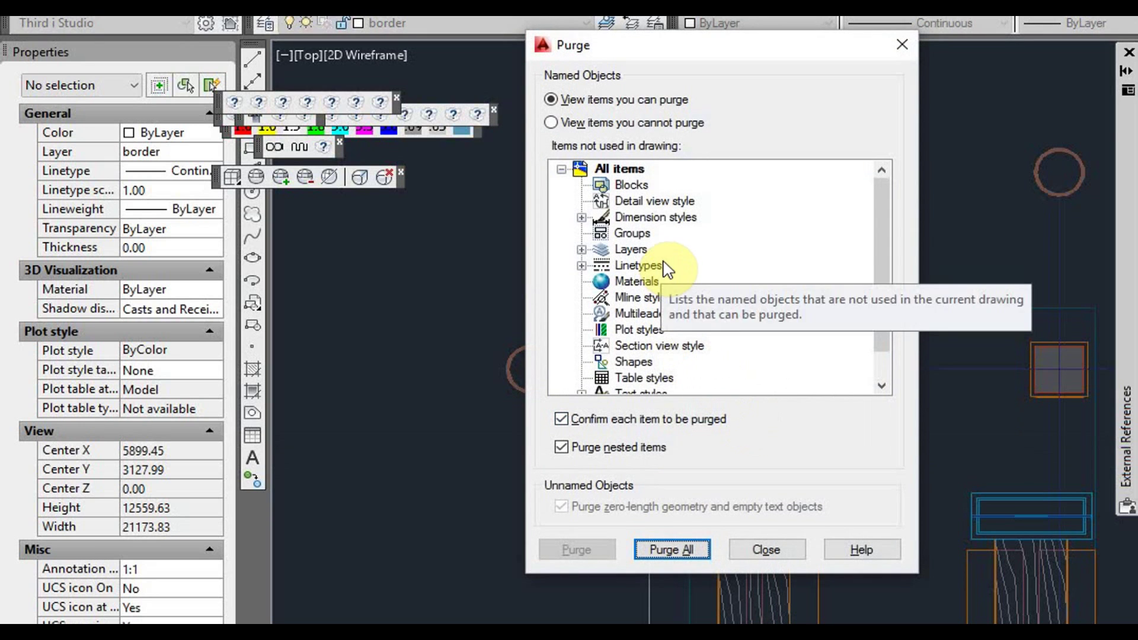
pyautogui.click(676, 217)
pyautogui.click(587, 546)
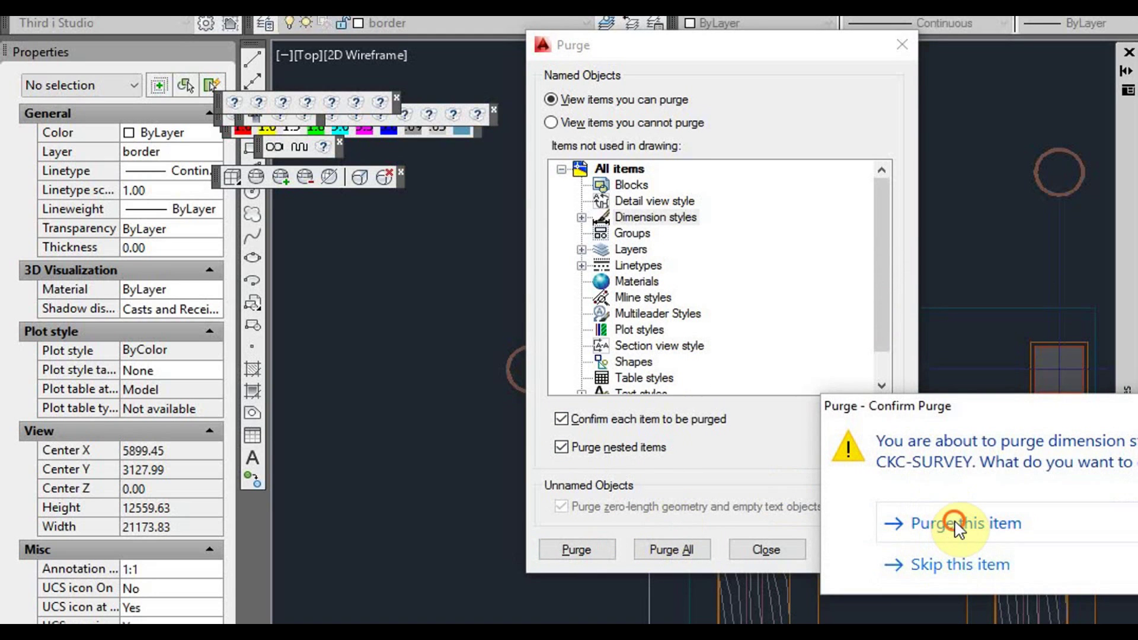
pyautogui.click(959, 524)
# - Purge all unused linetypes, including DASH
pyautogui.click(641, 266)
pyautogui.click(655, 549)
pyautogui.click(996, 478)
pyautogui.click(998, 501)
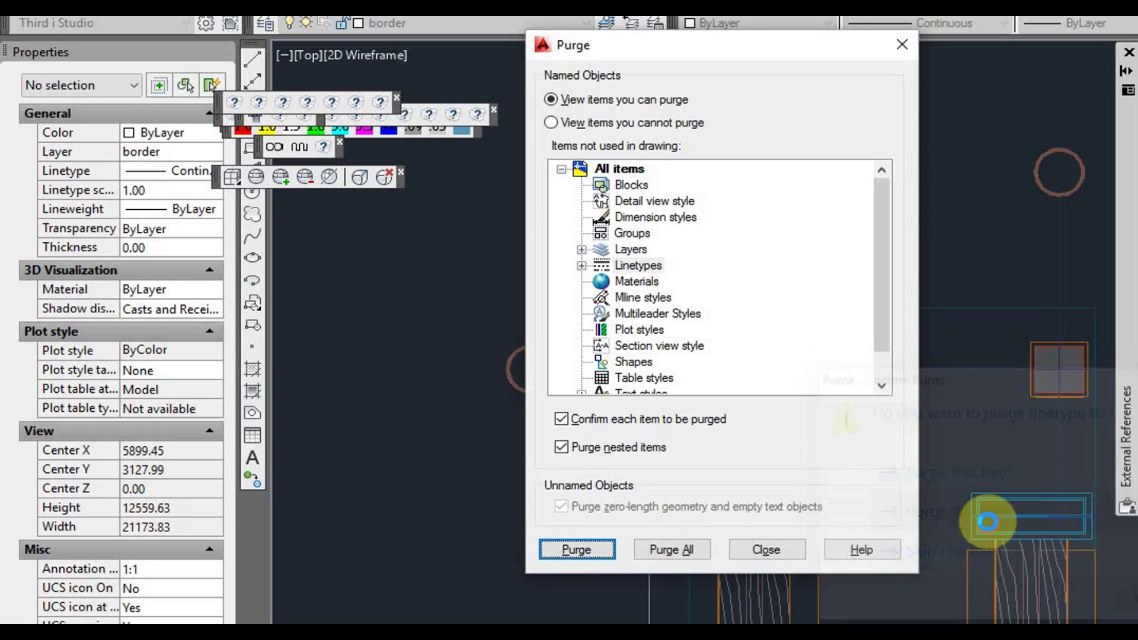
# - Purge all unused text styles, including hl, then close the Purge dialog
pyautogui.scroll(-1, 682, 332)
pyautogui.click(653, 362)
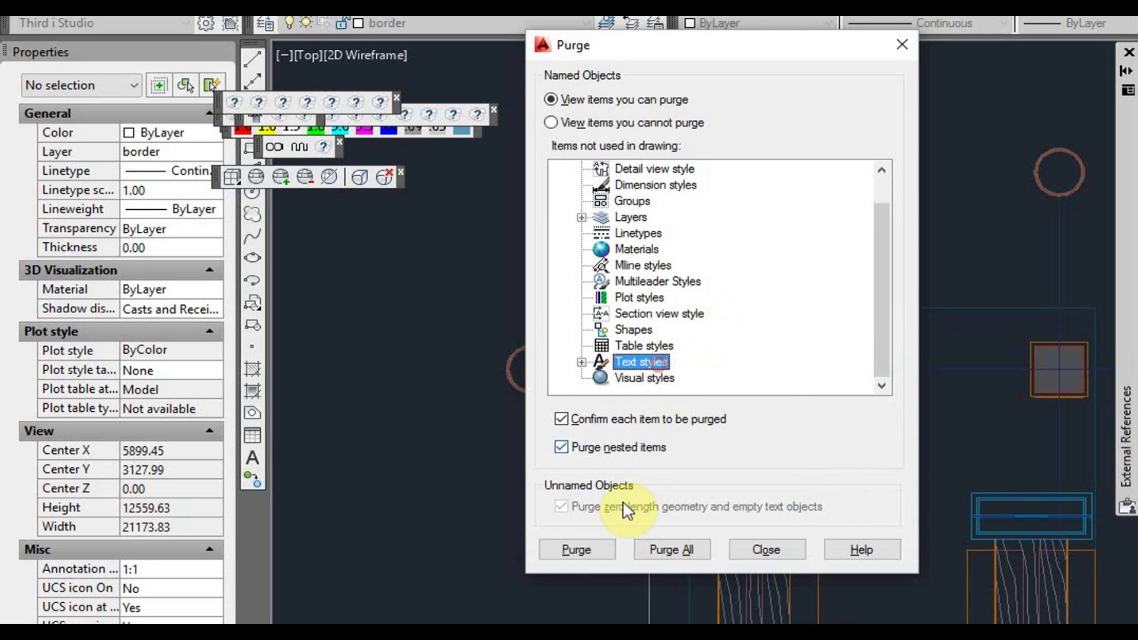
pyautogui.click(578, 548)
pyautogui.click(906, 479)
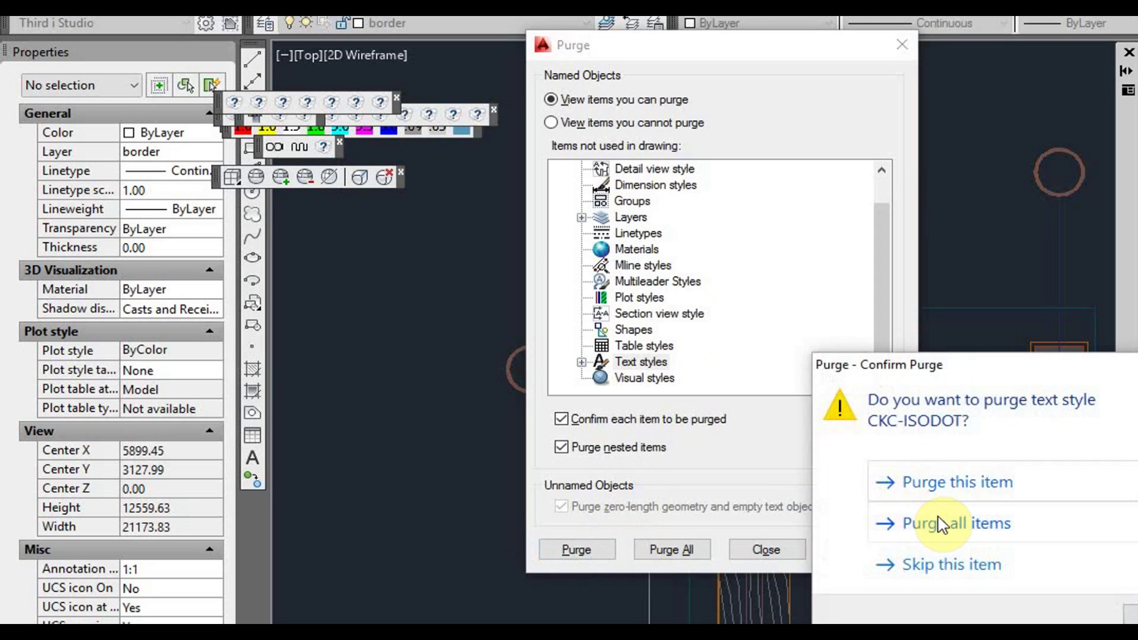
pyautogui.click(939, 525)
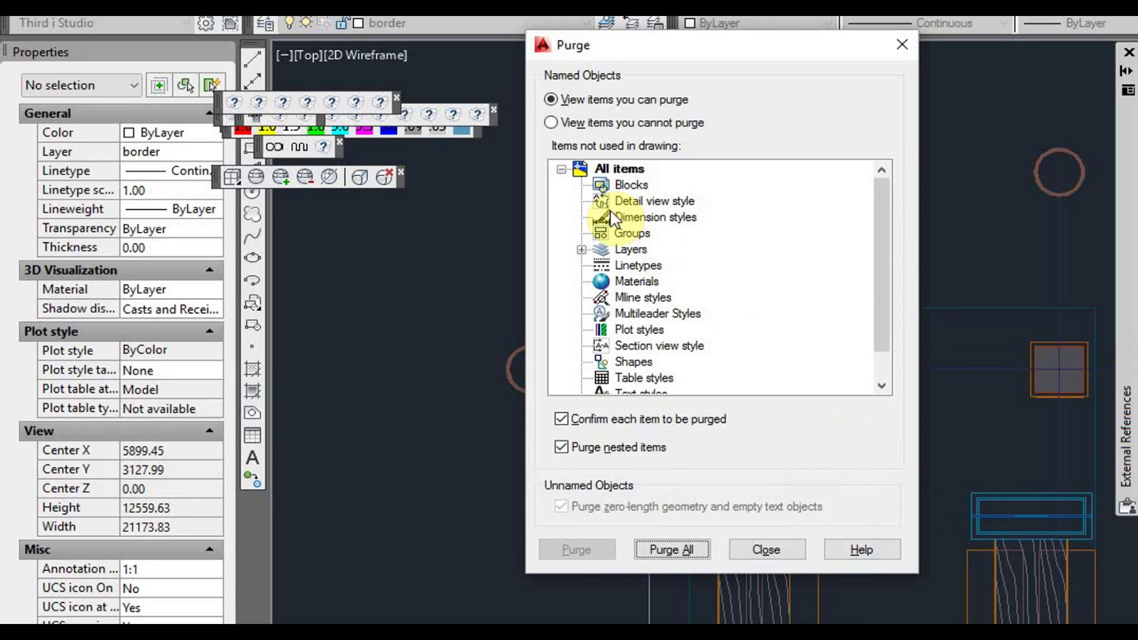
pyautogui.click(582, 250)
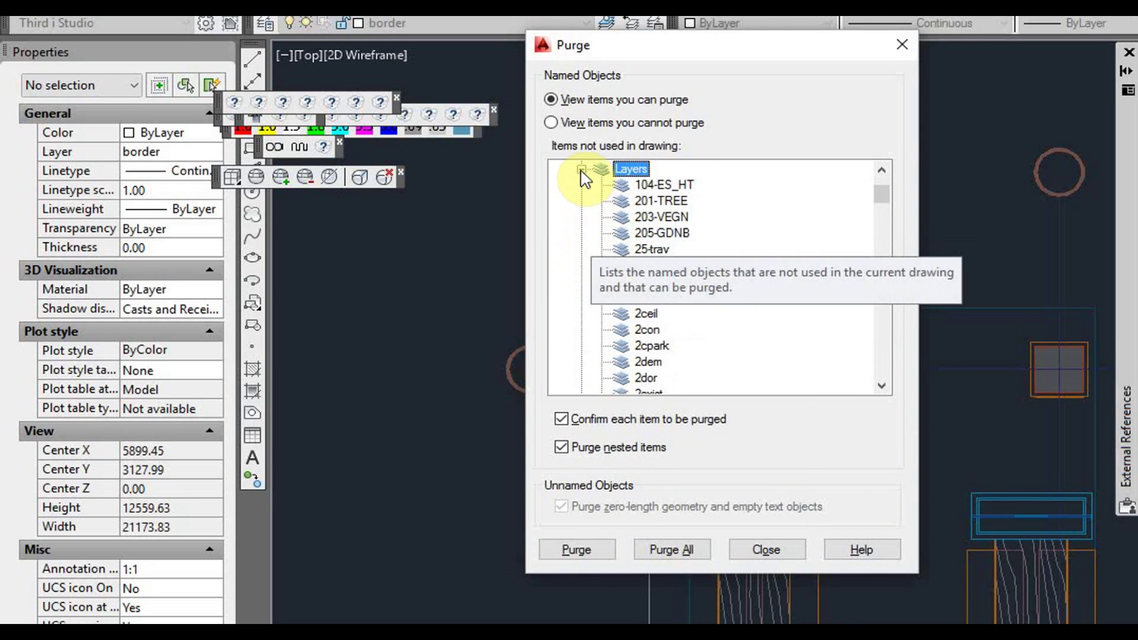
pyautogui.click(582, 170)
pyautogui.click(766, 550)
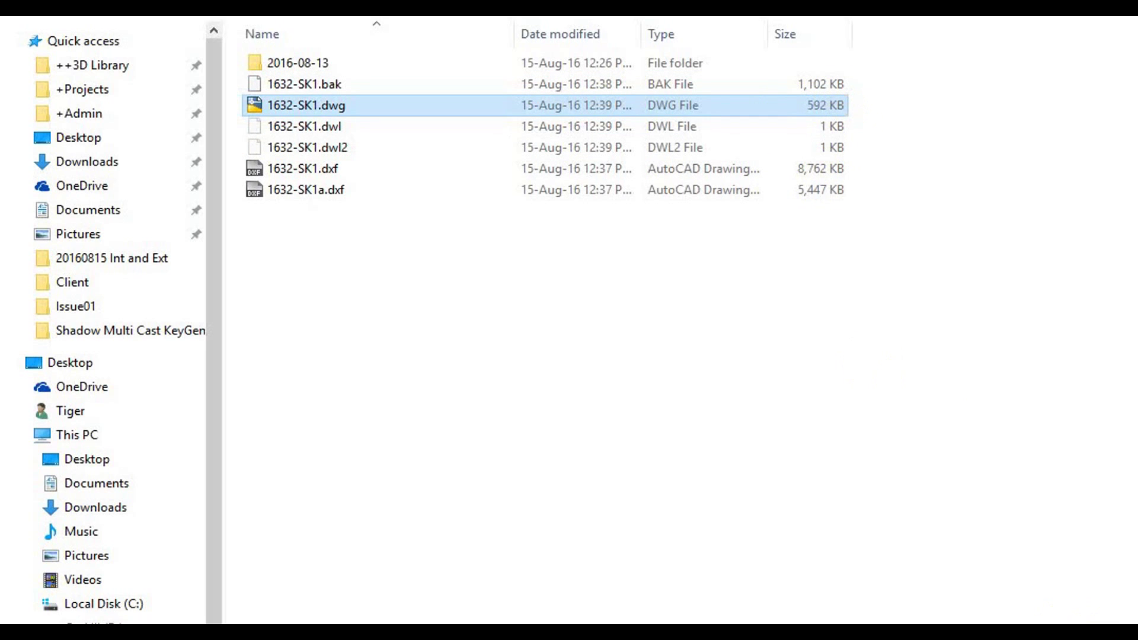
pyautogui.click(349, 231)
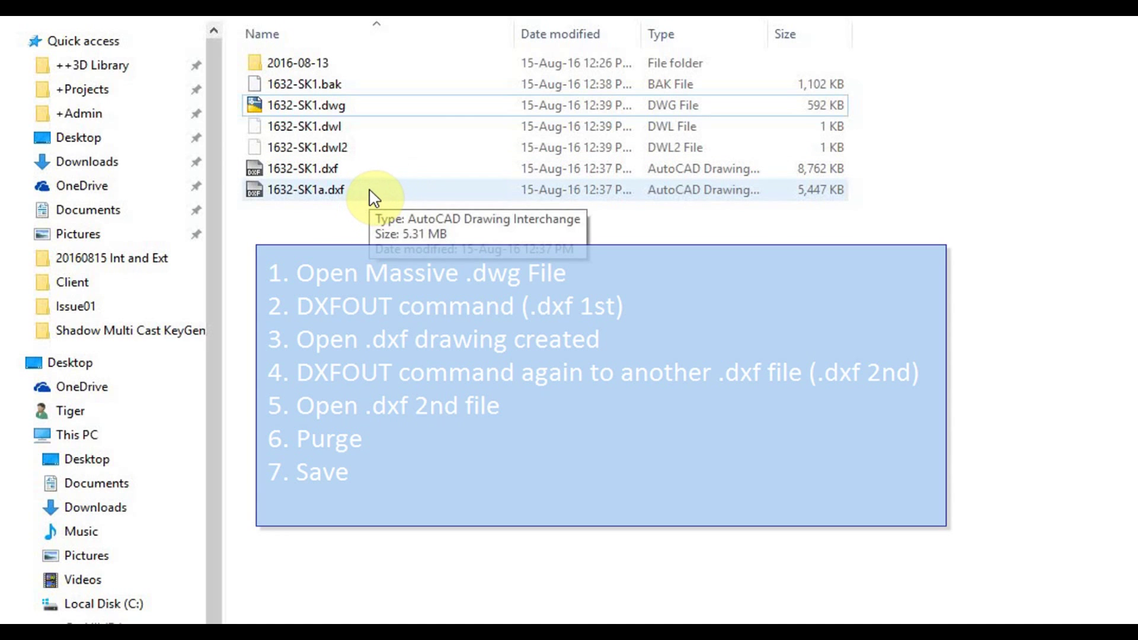
pyautogui.click(373, 192)
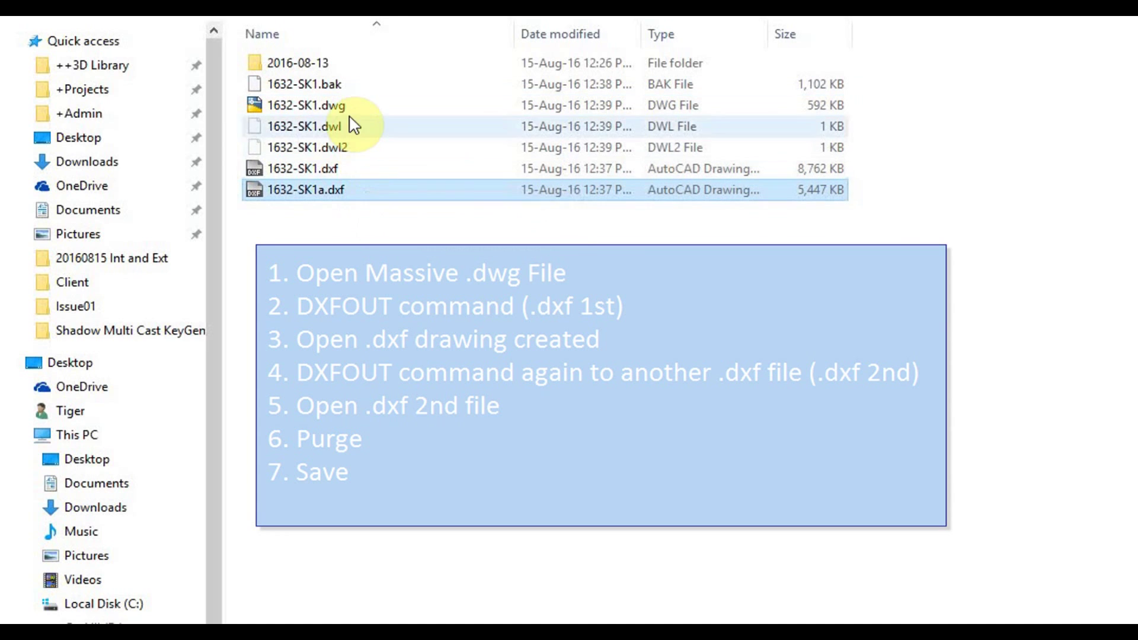